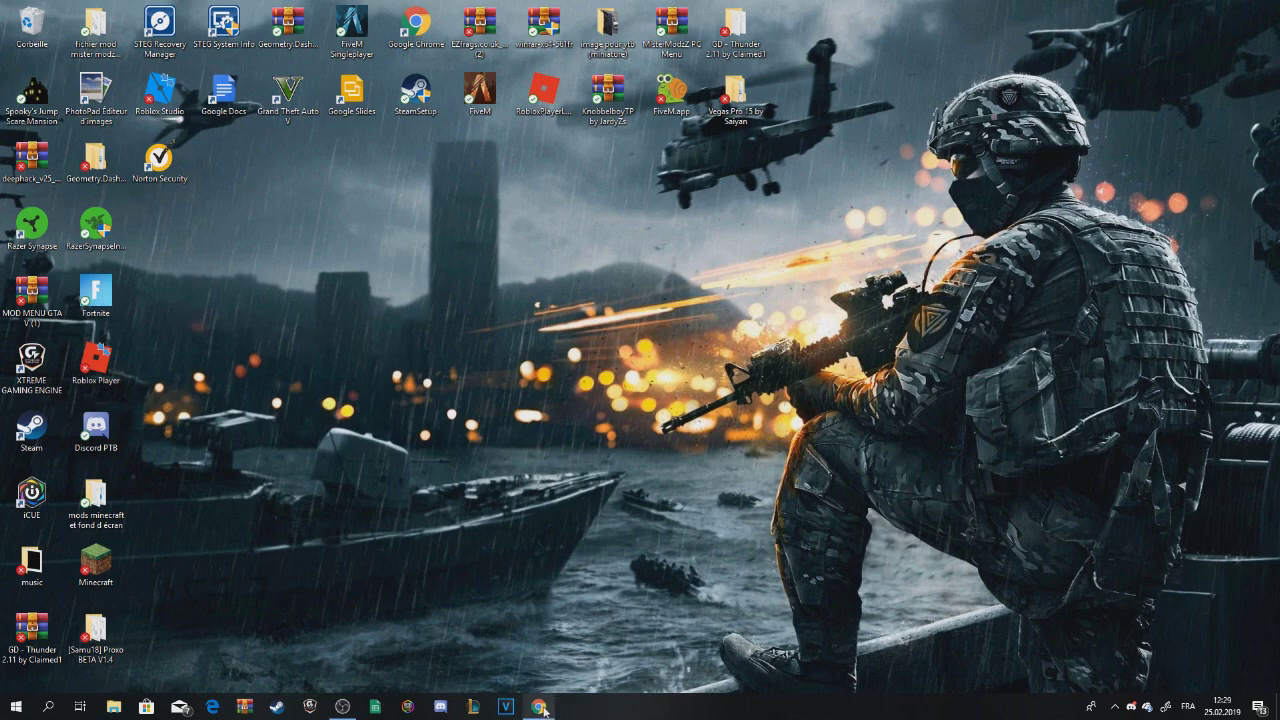
- View the MediaFire download page for MOD MENU GTA V.zip in the browser, and locate the downloaded archive on the desktop
{"action": "mouse_move", "coordinate": [547, 710]}
{"action": "left_click", "coordinate": [580, 680]}
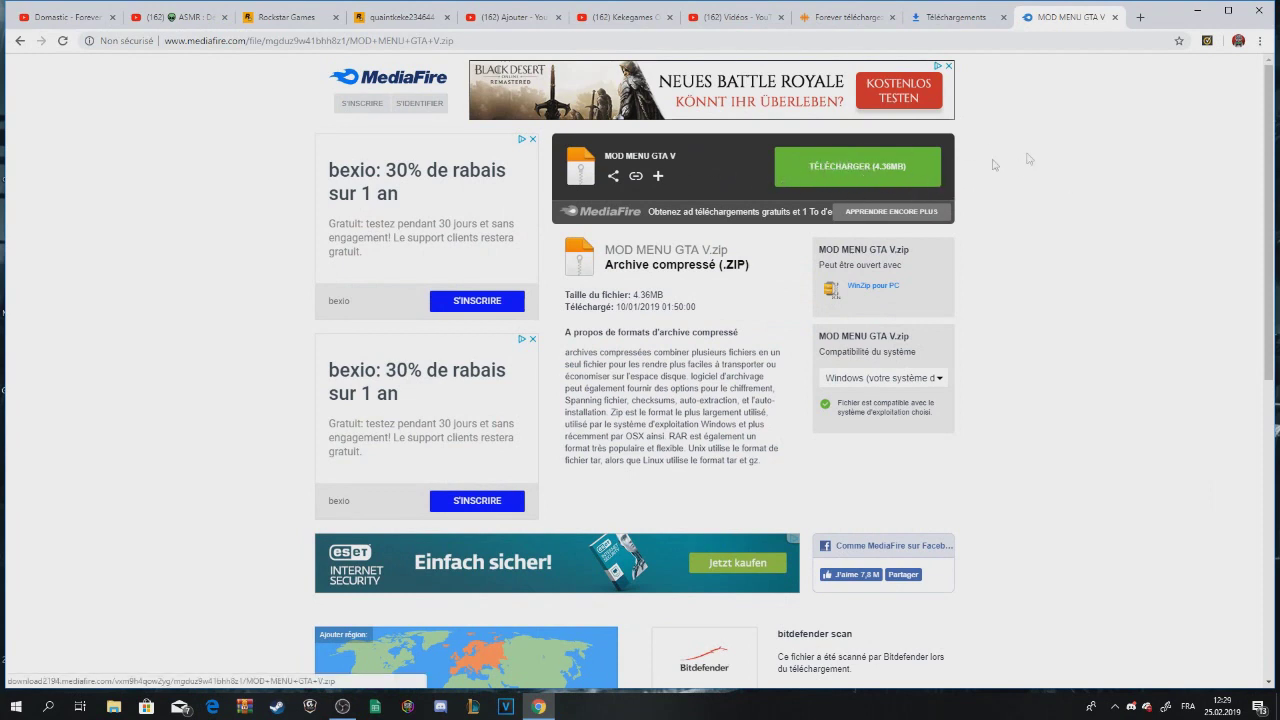
{"action": "left_click", "coordinate": [1197, 10]}
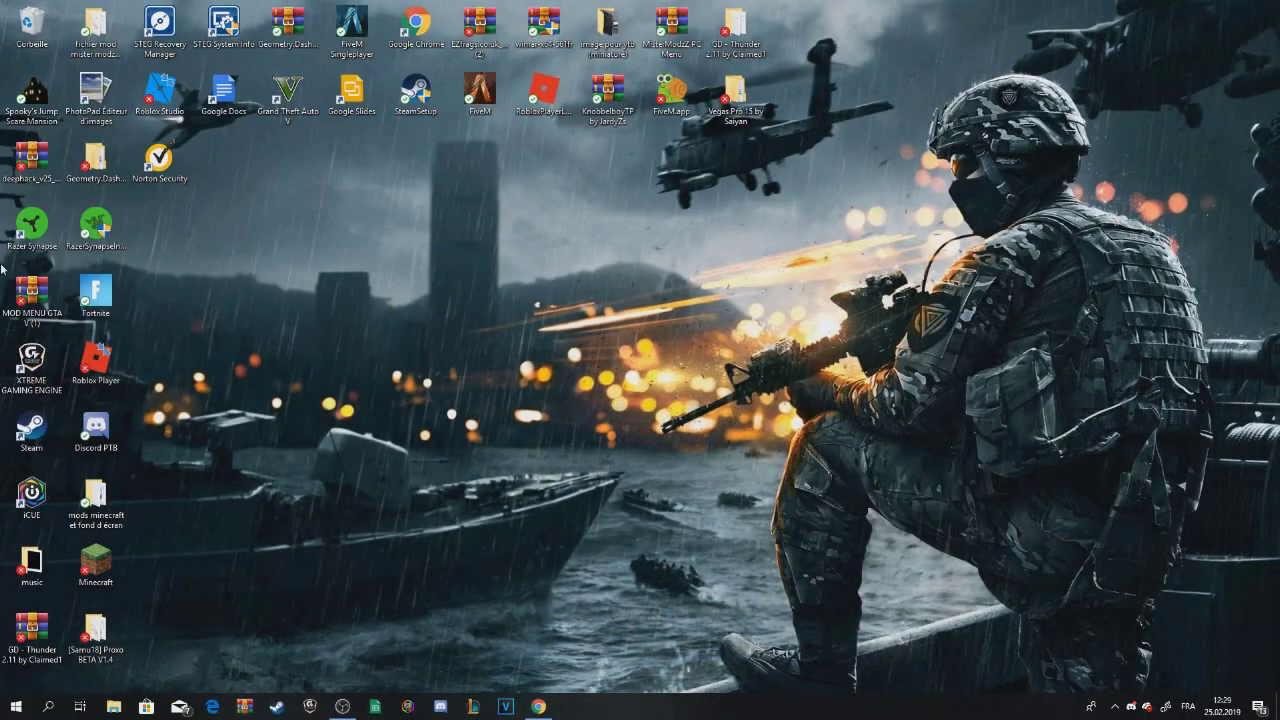
{"action": "mouse_move", "coordinate": [30, 294]}
{"action": "left_mouse_down"}
{"action": "mouse_move", "coordinate": [272, 280]}
{"action": "mouse_move", "coordinate": [40, 293]}
{"action": "left_mouse_up"}
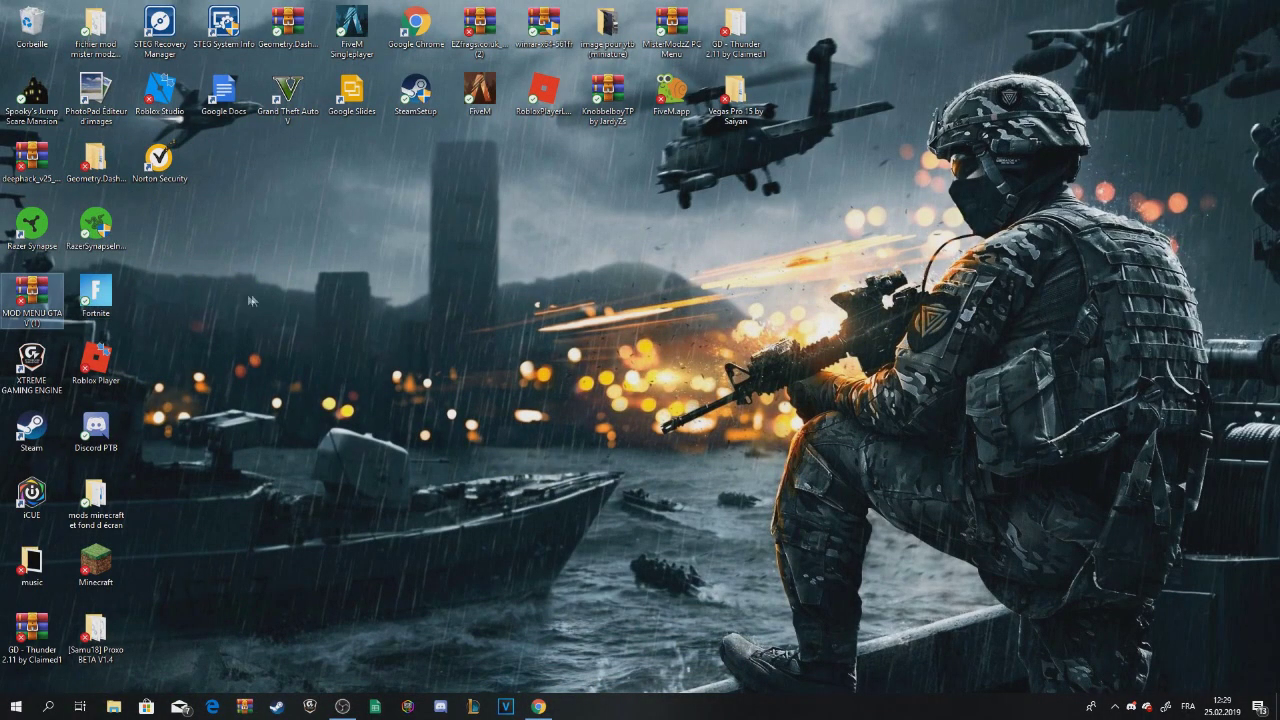
- Open the file location of the Grand Theft Auto V desktop shortcut and place the folder window clear of the desktop icons
{"action": "right_click", "coordinate": [291, 94]}
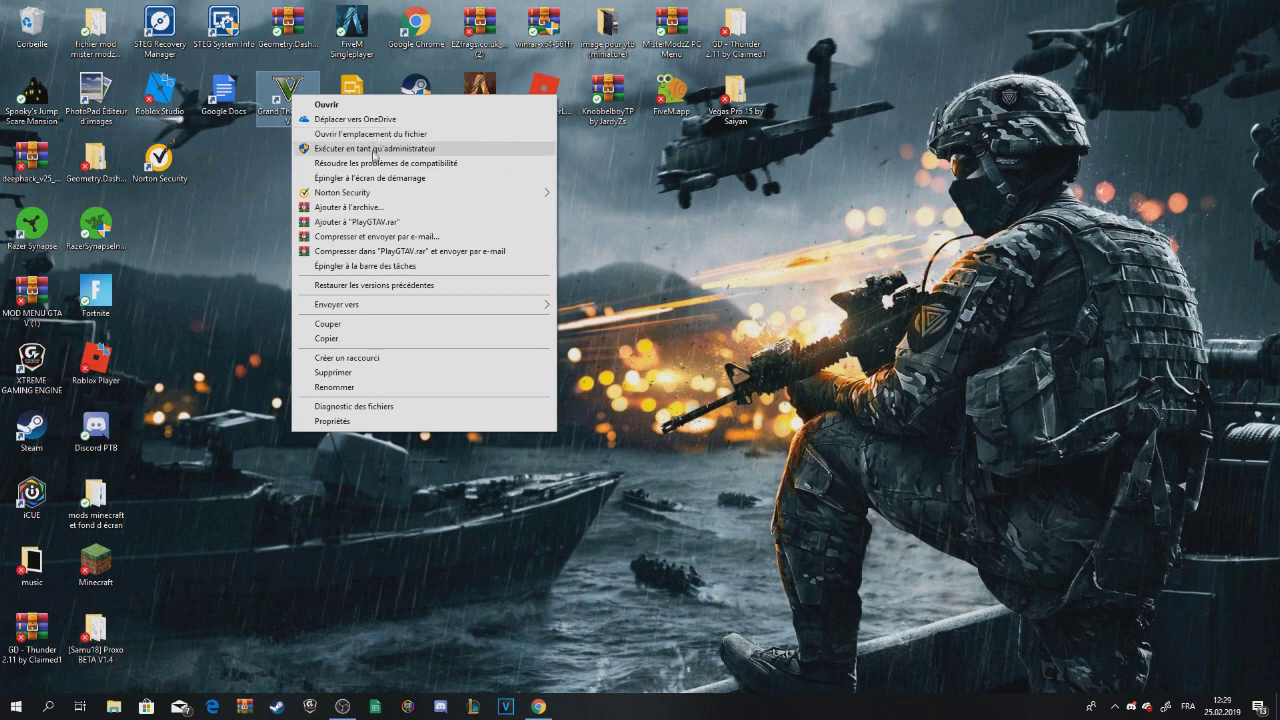
{"action": "left_click", "coordinate": [784, 322]}
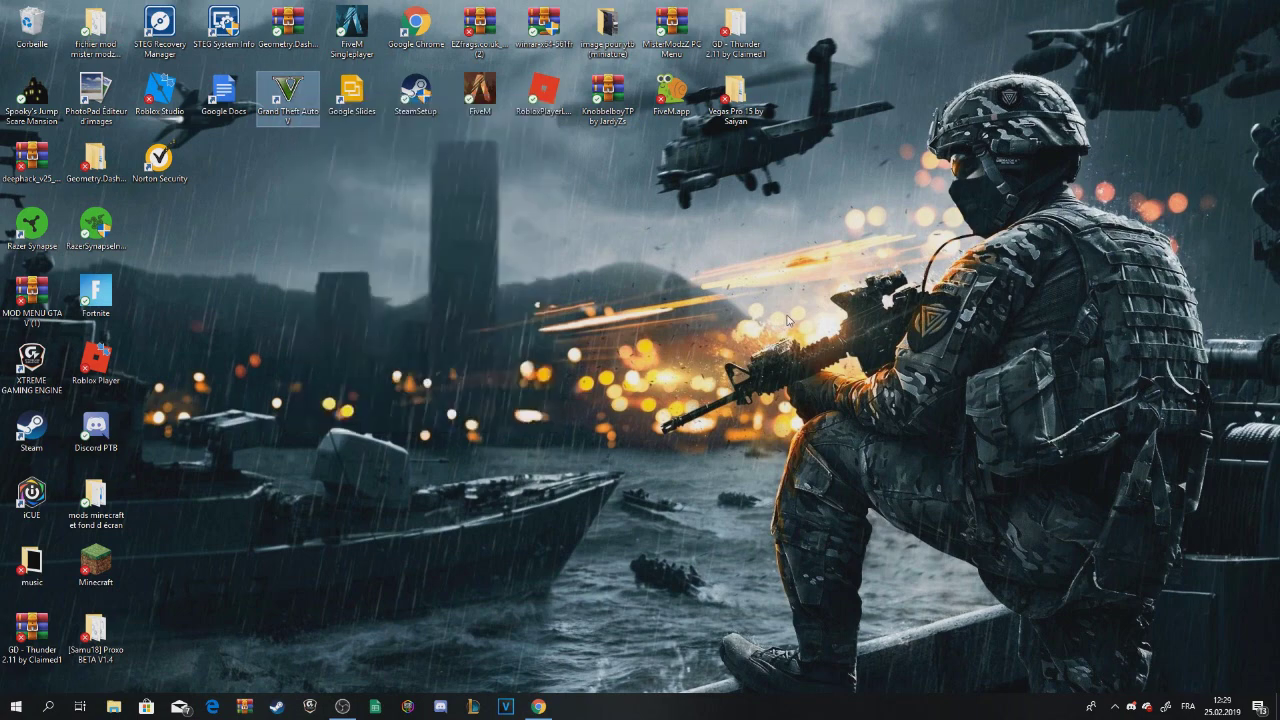
{"action": "right_click", "coordinate": [309, 93]}
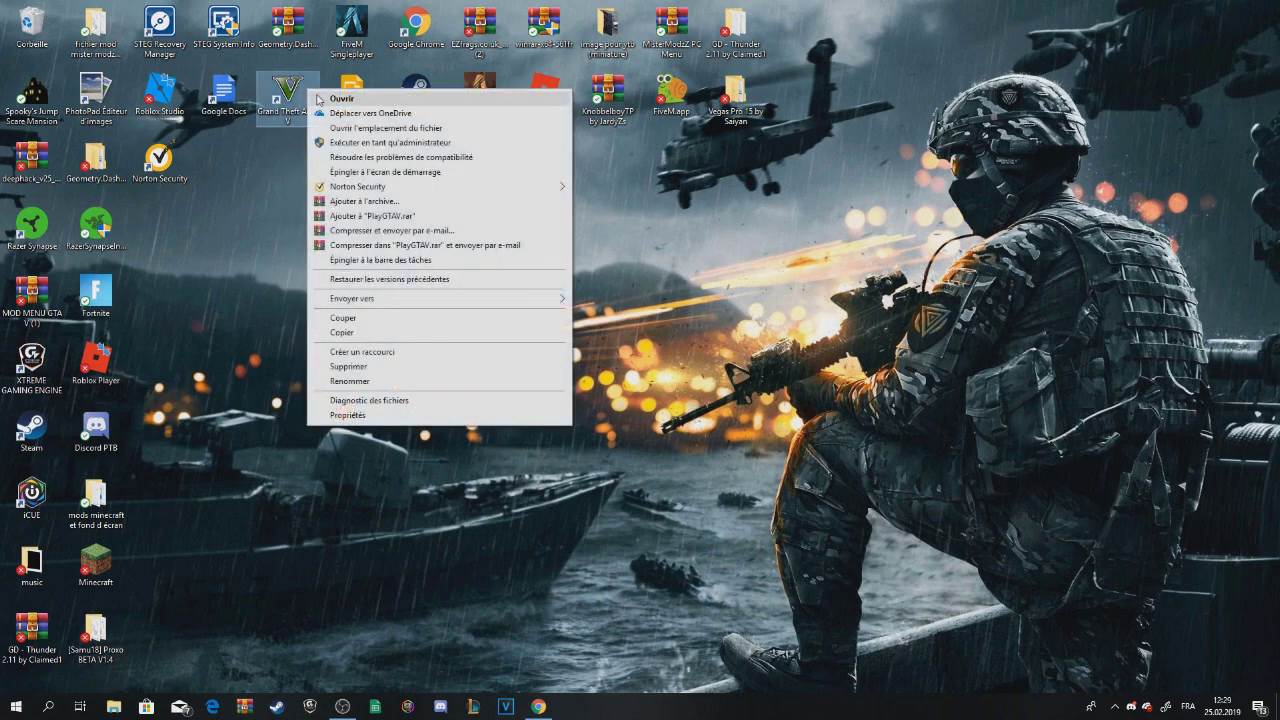
{"action": "left_click", "coordinate": [368, 128]}
{"action": "left_click_drag", "start_coordinate": [573, 181], "coordinate": [890, 182]}
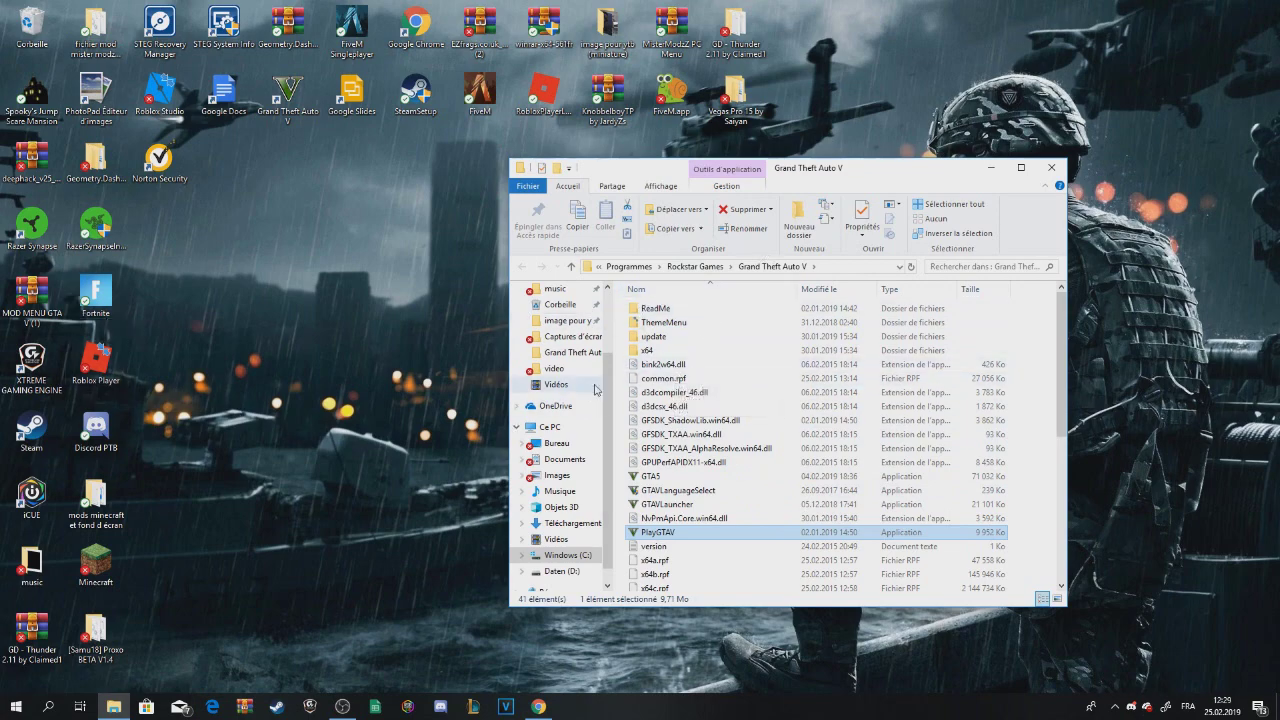
- Open the MOD MENU GTA V (1) archive beside the game folder and select ThemeMenu inside its Diamond Menu folder
{"action": "double_click", "coordinate": [31, 295]}
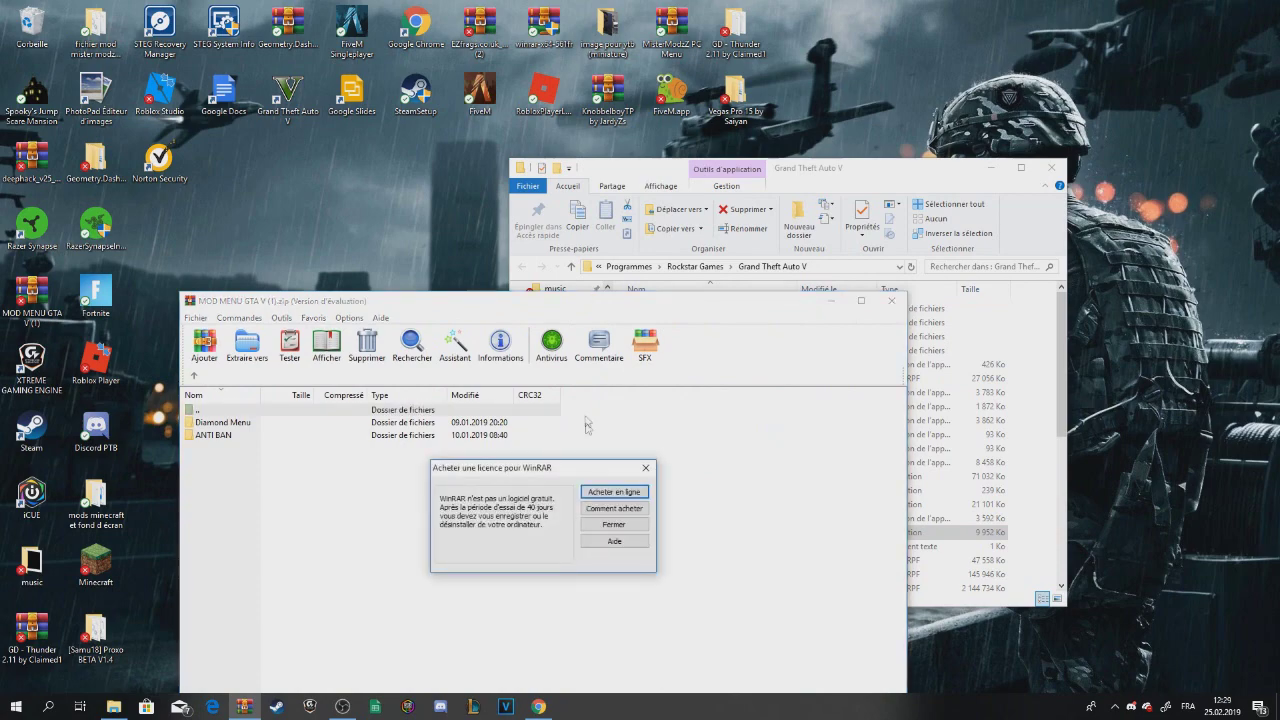
{"action": "left_click", "coordinate": [613, 524]}
{"action": "left_click_drag", "start_coordinate": [758, 302], "coordinate": [652, 228]}
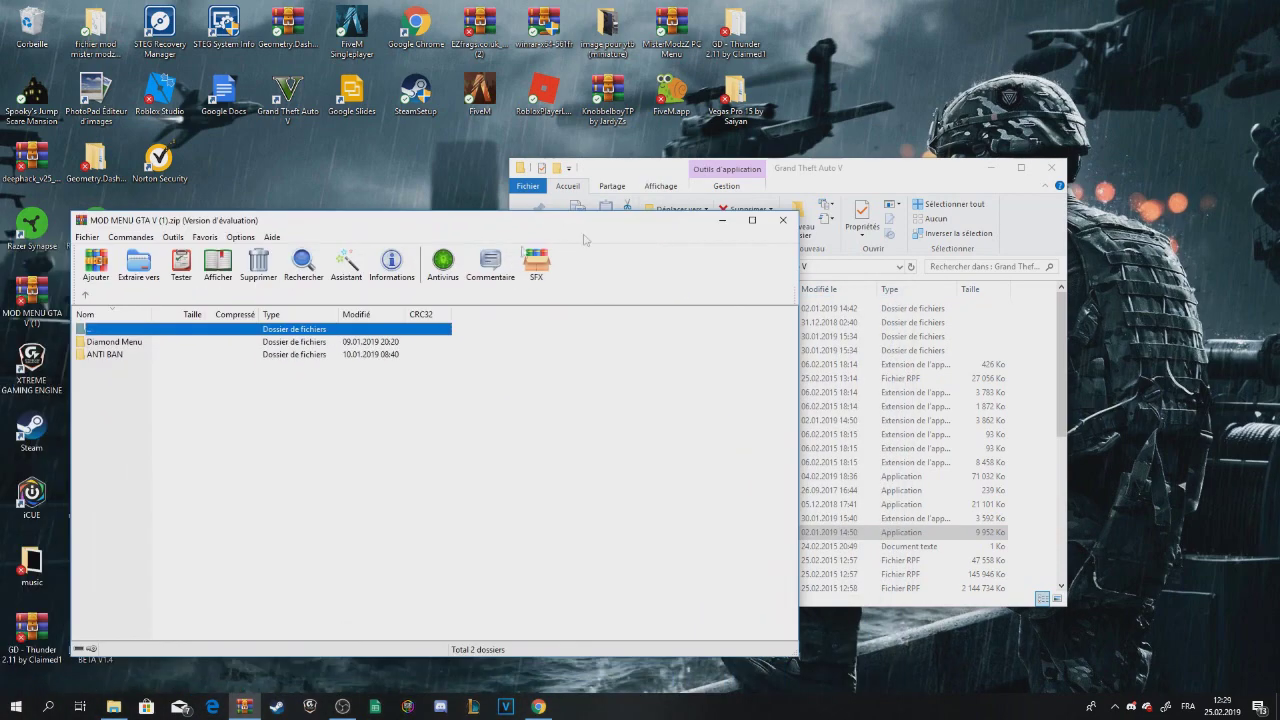
{"action": "double_click", "coordinate": [124, 343]}
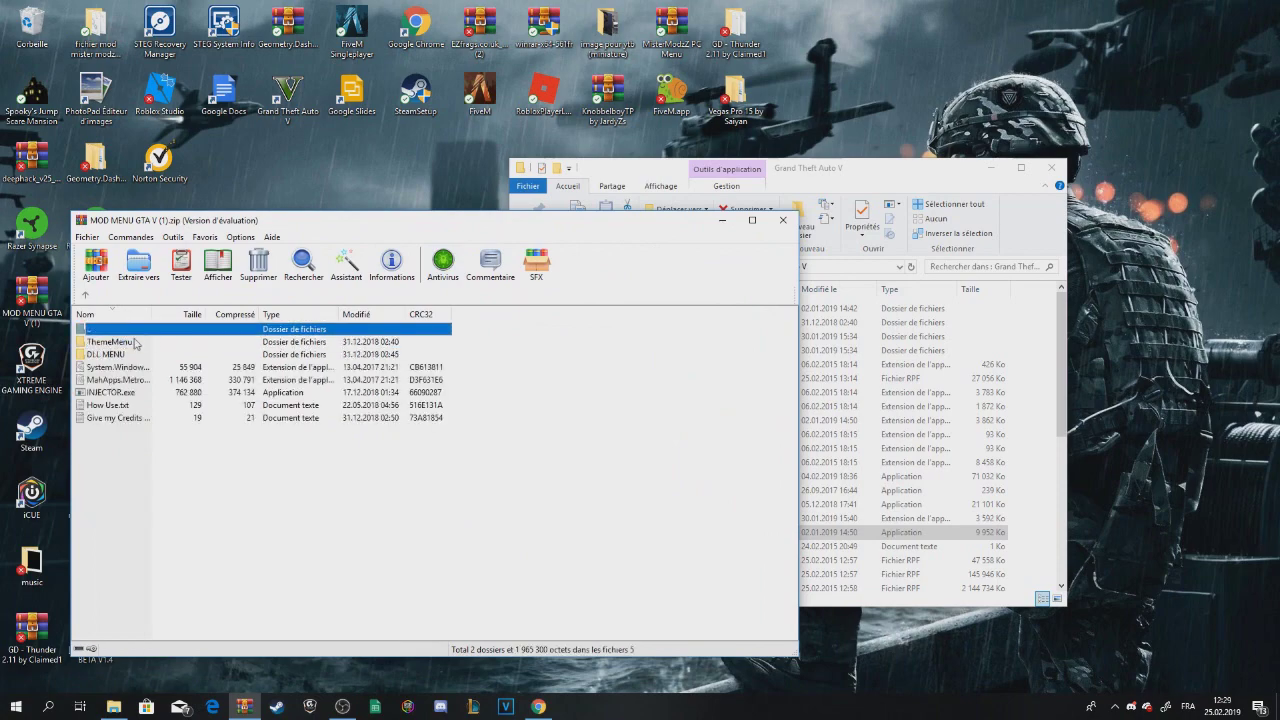
{"action": "left_click_drag", "start_coordinate": [400, 220], "coordinate": [424, 431]}
{"action": "left_click_drag", "start_coordinate": [148, 556], "coordinate": [276, 523]}
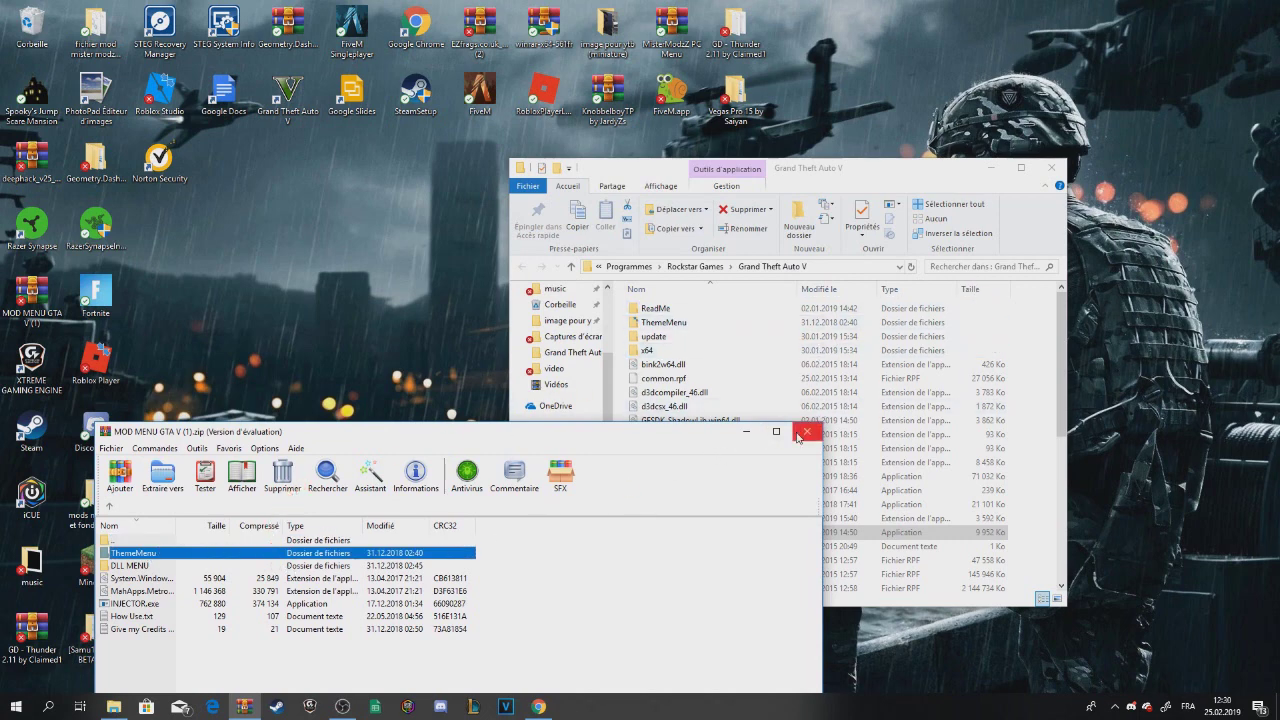
- Close the game folder window and launch Grand Theft Auto V from the desktop
{"action": "left_click", "coordinate": [1052, 168]}
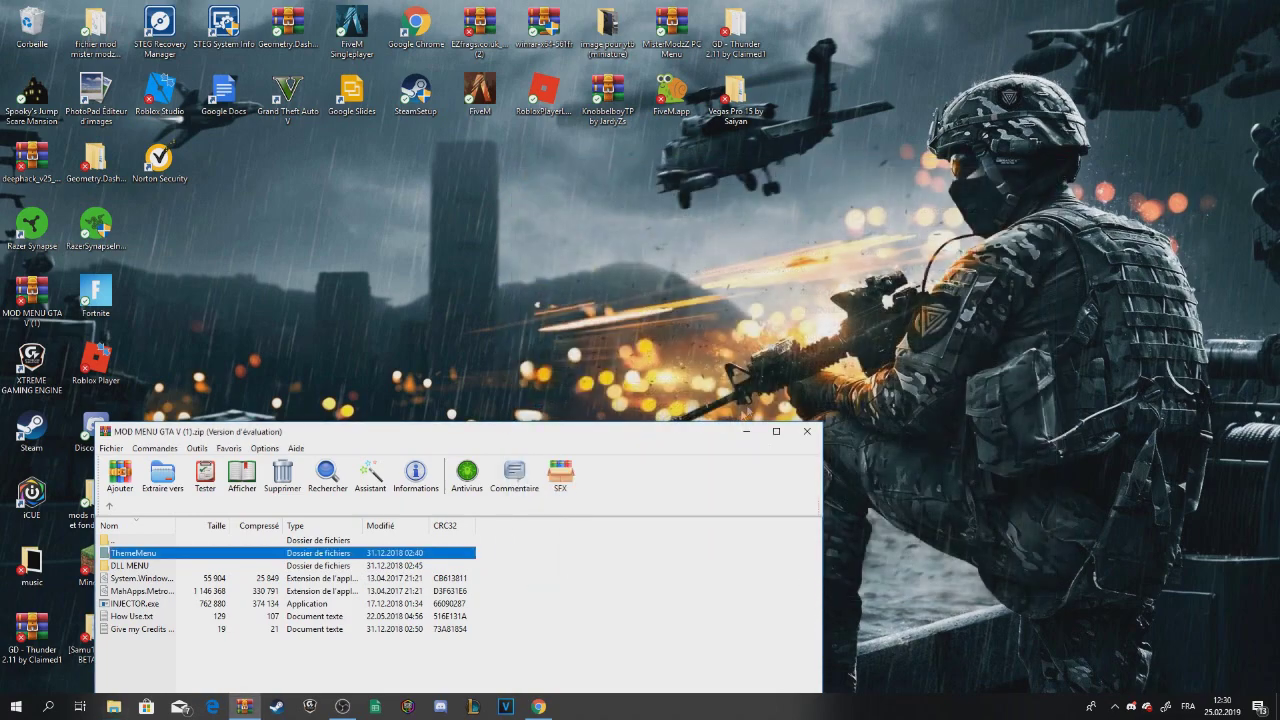
{"action": "left_click_drag", "start_coordinate": [666, 435], "coordinate": [1027, 242]}
{"action": "double_click", "coordinate": [301, 104]}
{"action": "double_click", "coordinate": [302, 104]}
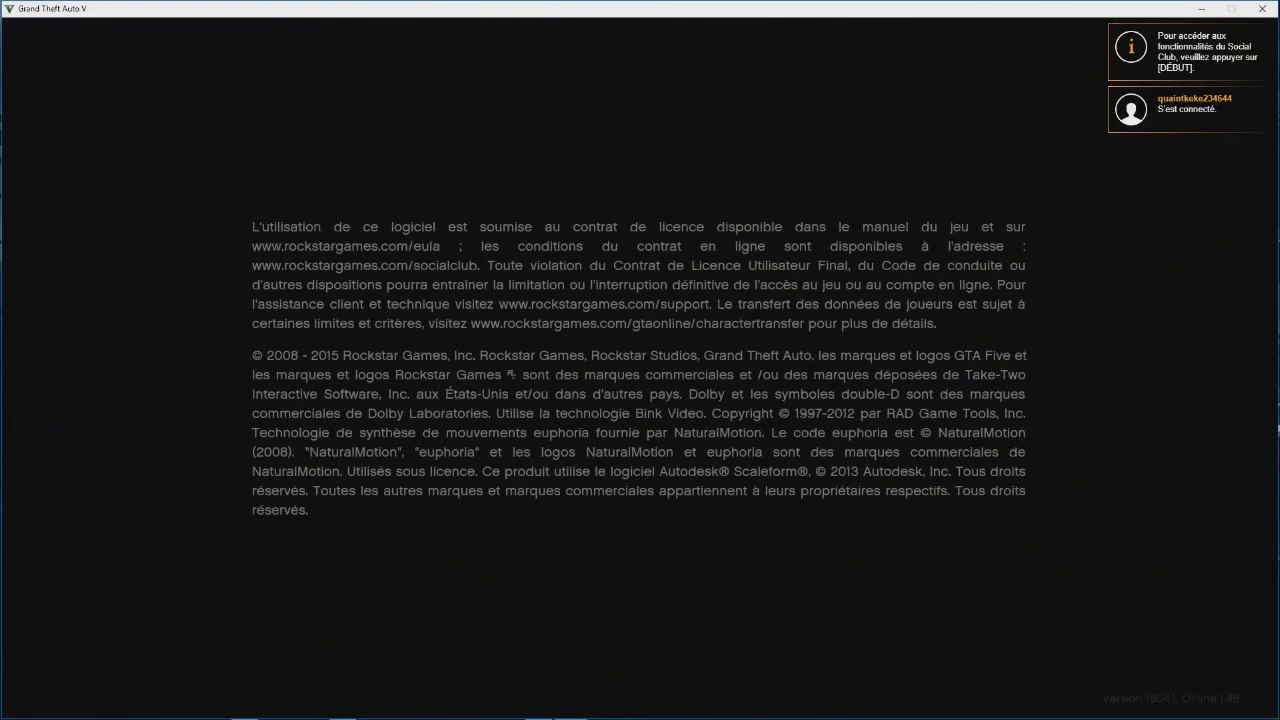
- Minimize the running Grand Theft Auto V window to return to the desktop
{"action": "key", "text": "super"}
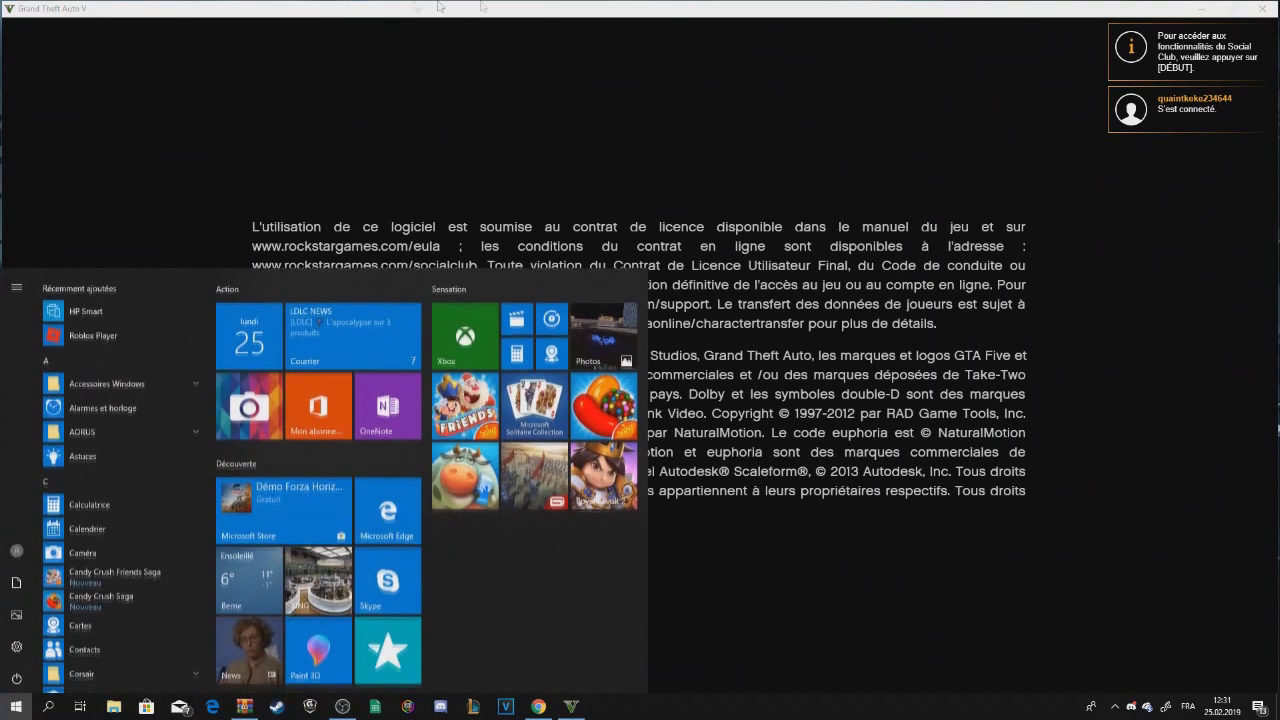
{"action": "left_click", "coordinate": [1204, 12]}
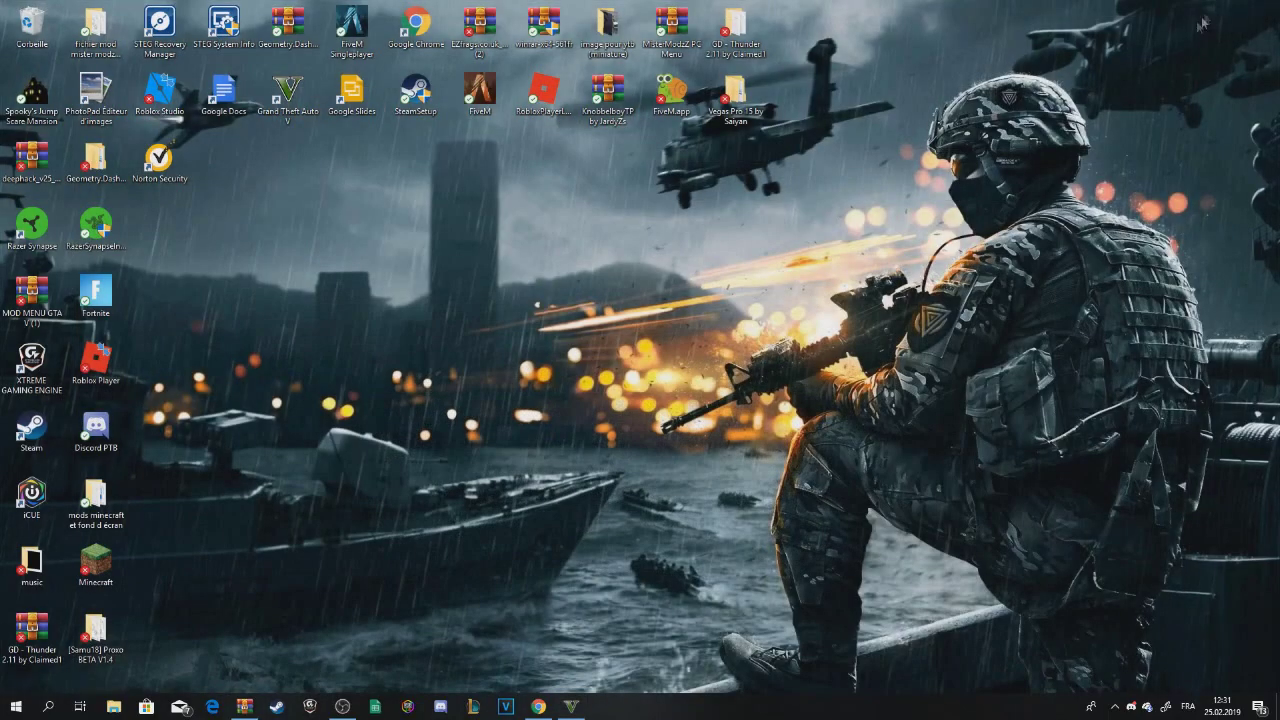
{"action": "left_click", "coordinate": [571, 706]}
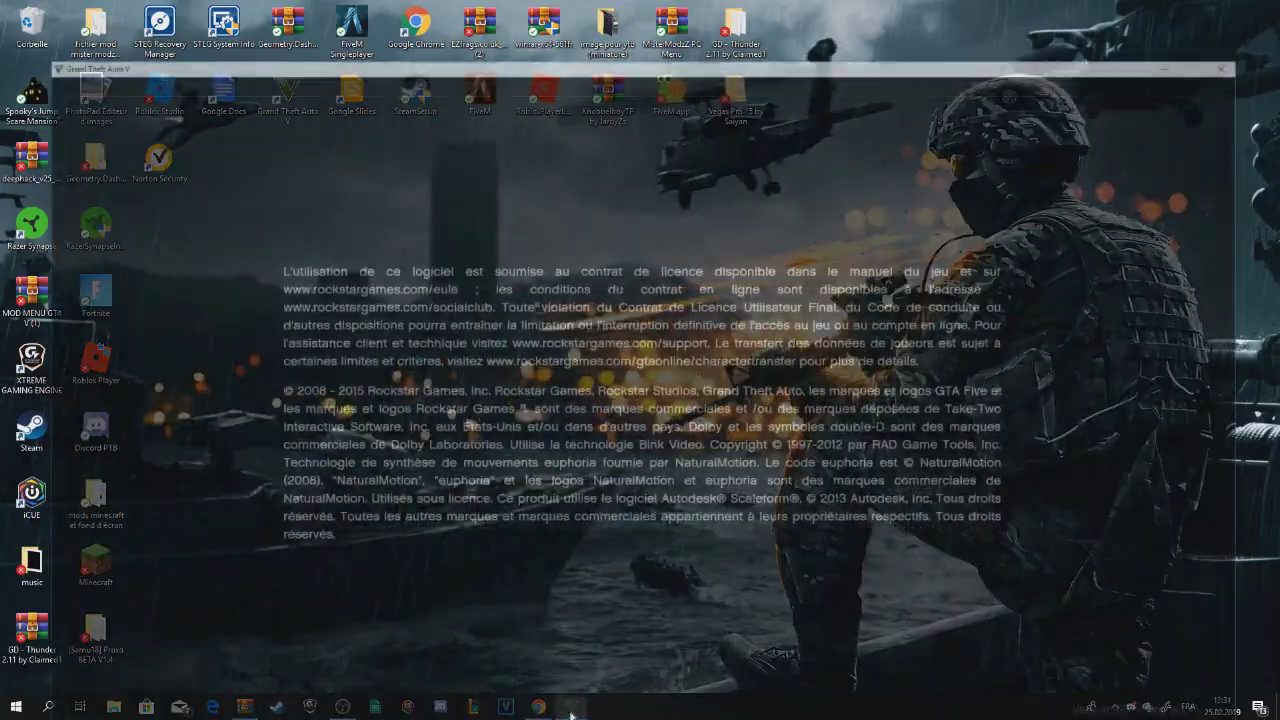
{"action": "key", "text": "super"}
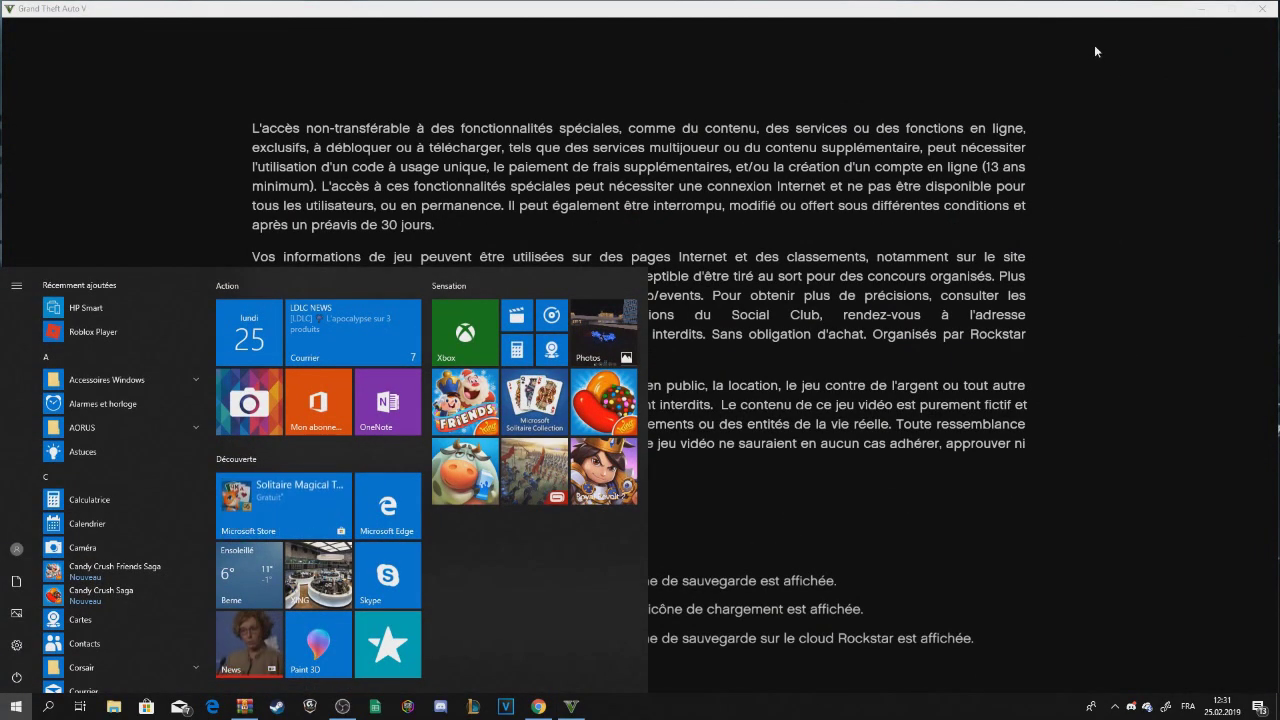
{"action": "left_click", "coordinate": [1203, 14]}
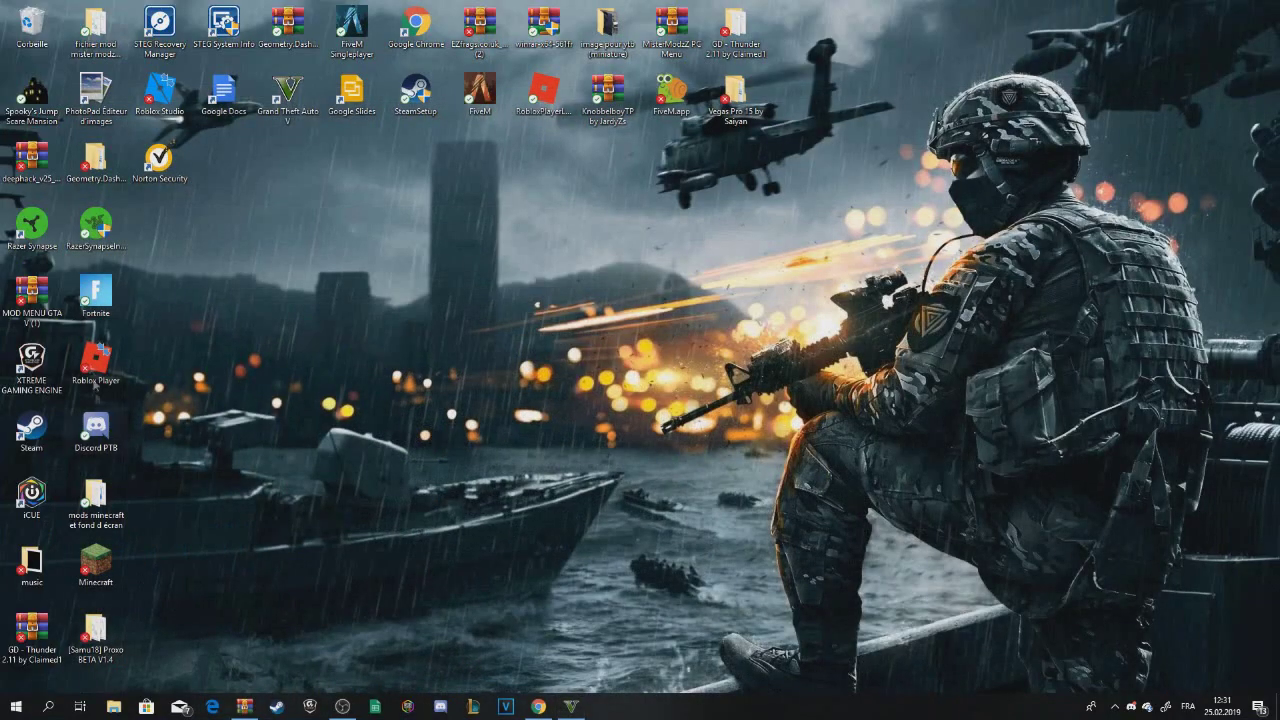
- Extract Diamond.dll from the DLL MENU folder inside the archive's Diamond Menu folder to the desktop
{"action": "left_click", "coordinate": [244, 706]}
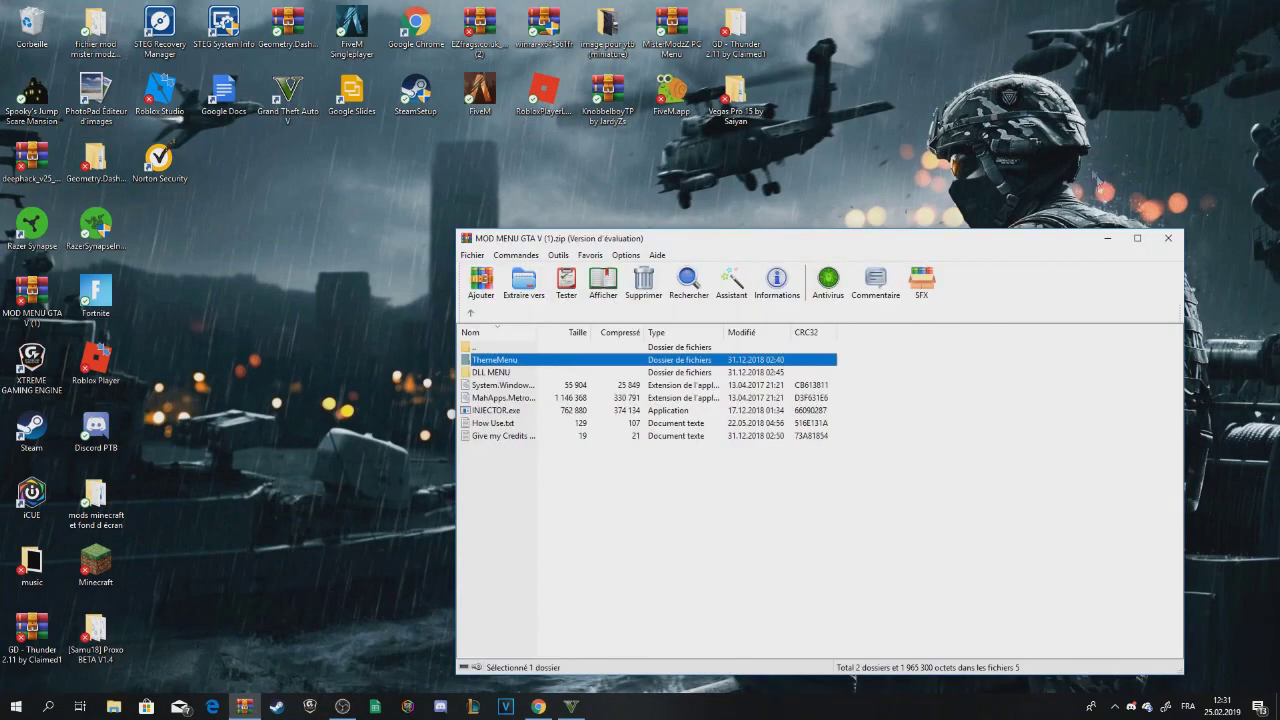
{"action": "left_click_drag", "start_coordinate": [1022, 249], "coordinate": [1025, 208]}
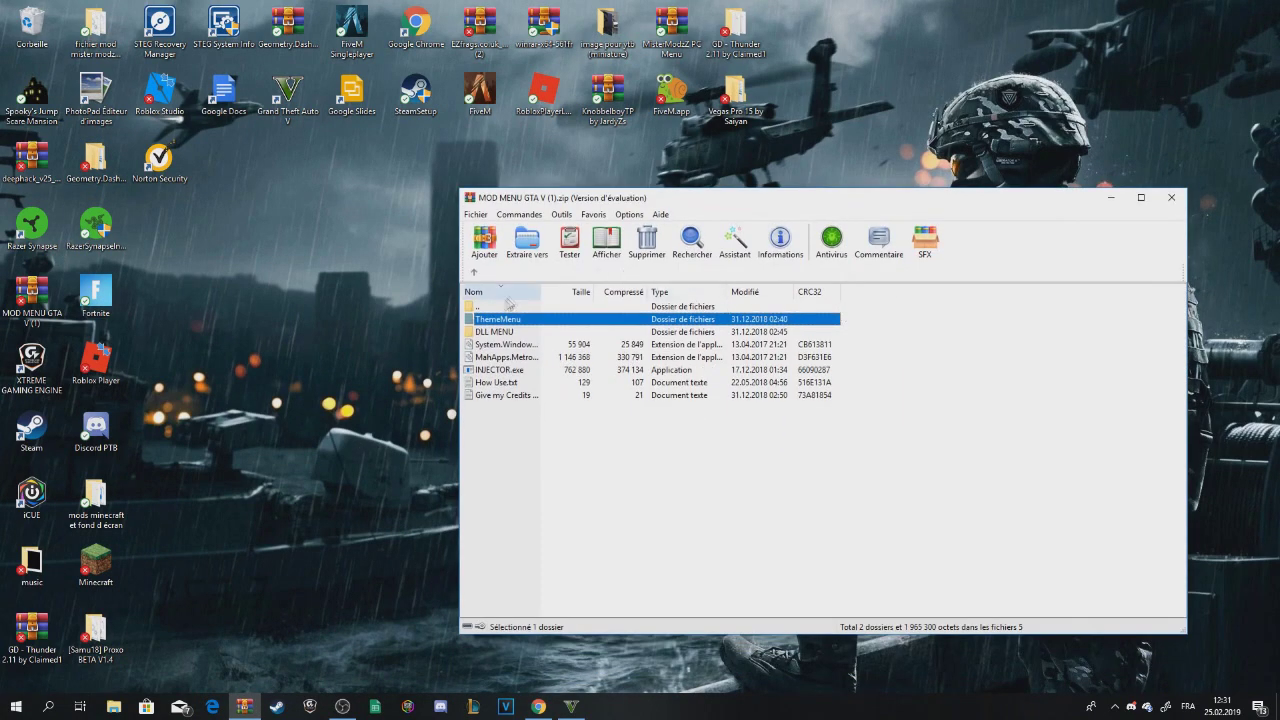
{"action": "double_click", "coordinate": [497, 333]}
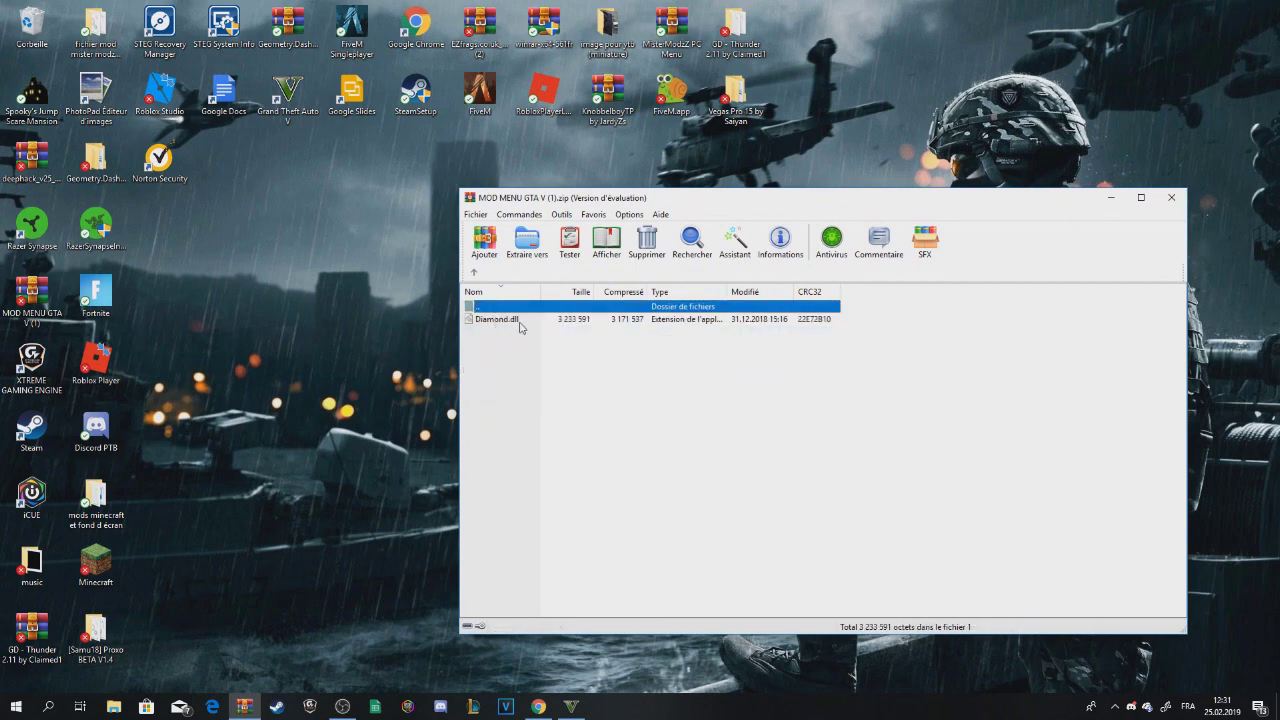
{"action": "double_click", "coordinate": [488, 305]}
{"action": "double_click", "coordinate": [488, 305]}
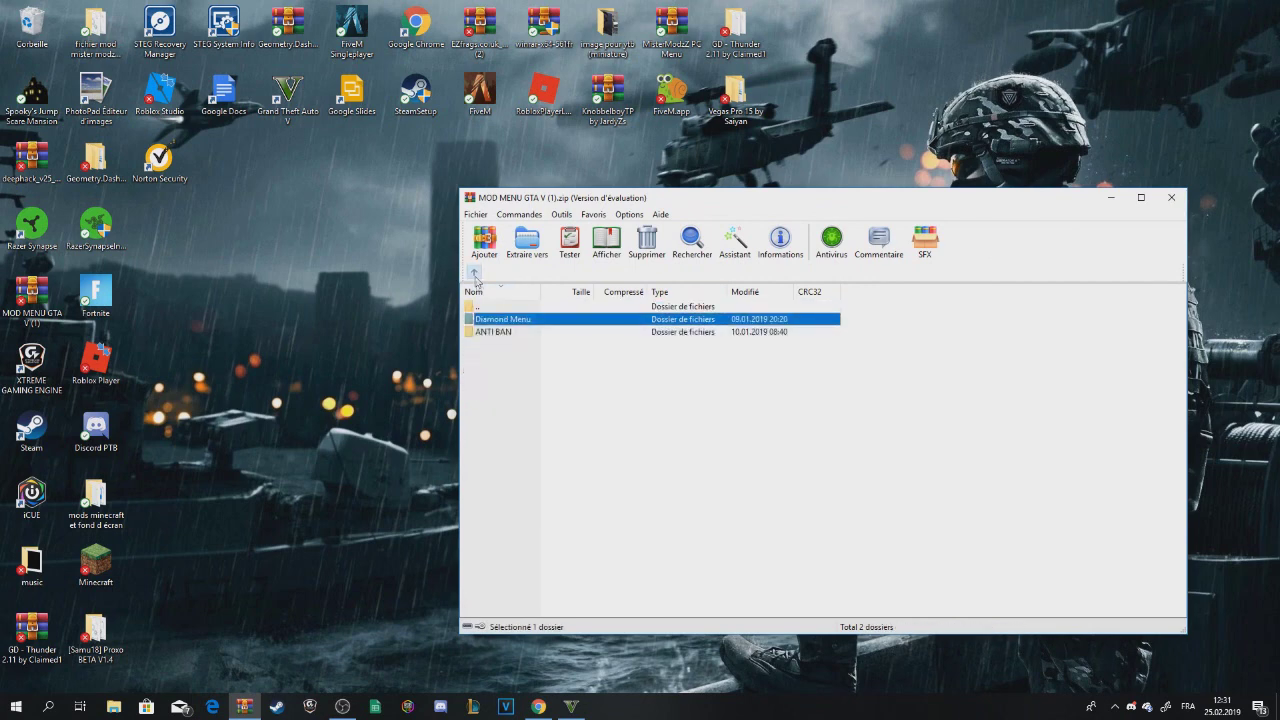
{"action": "double_click", "coordinate": [511, 320]}
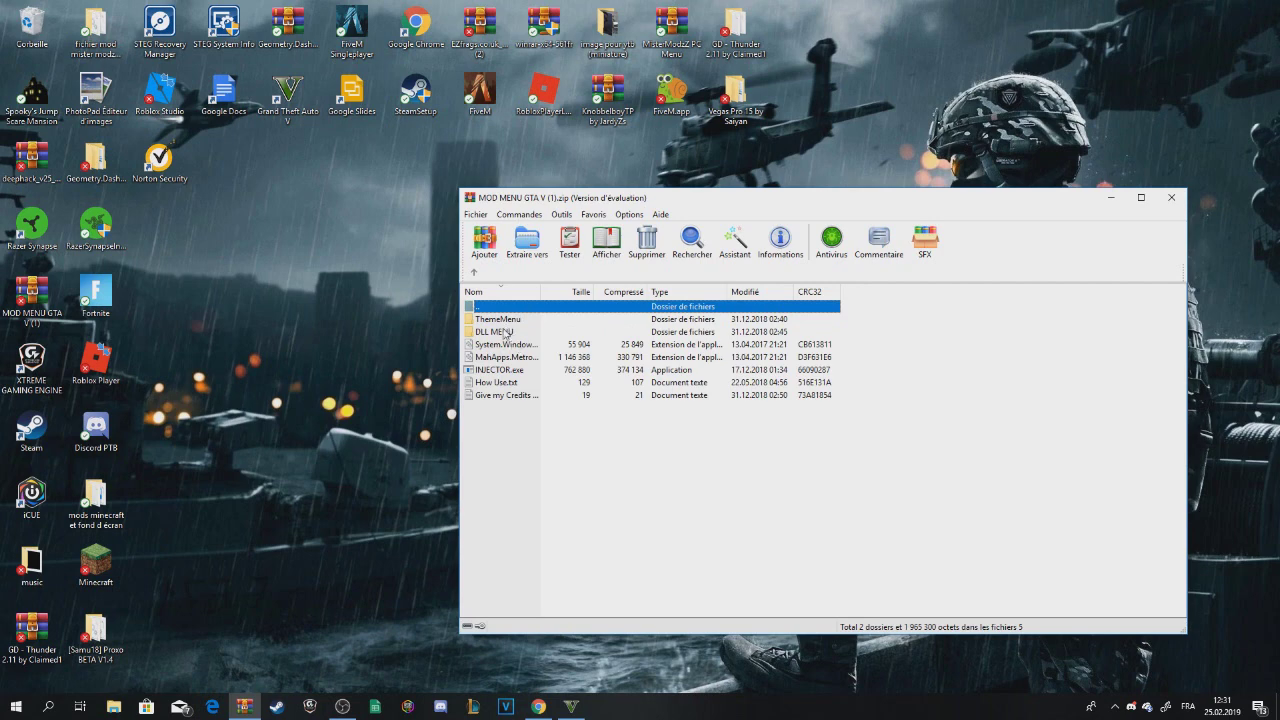
{"action": "double_click", "coordinate": [494, 331]}
{"action": "left_click_drag", "start_coordinate": [513, 321], "coordinate": [496, 340]}
{"action": "left_click_drag", "start_coordinate": [384, 298], "coordinate": [352, 232]}
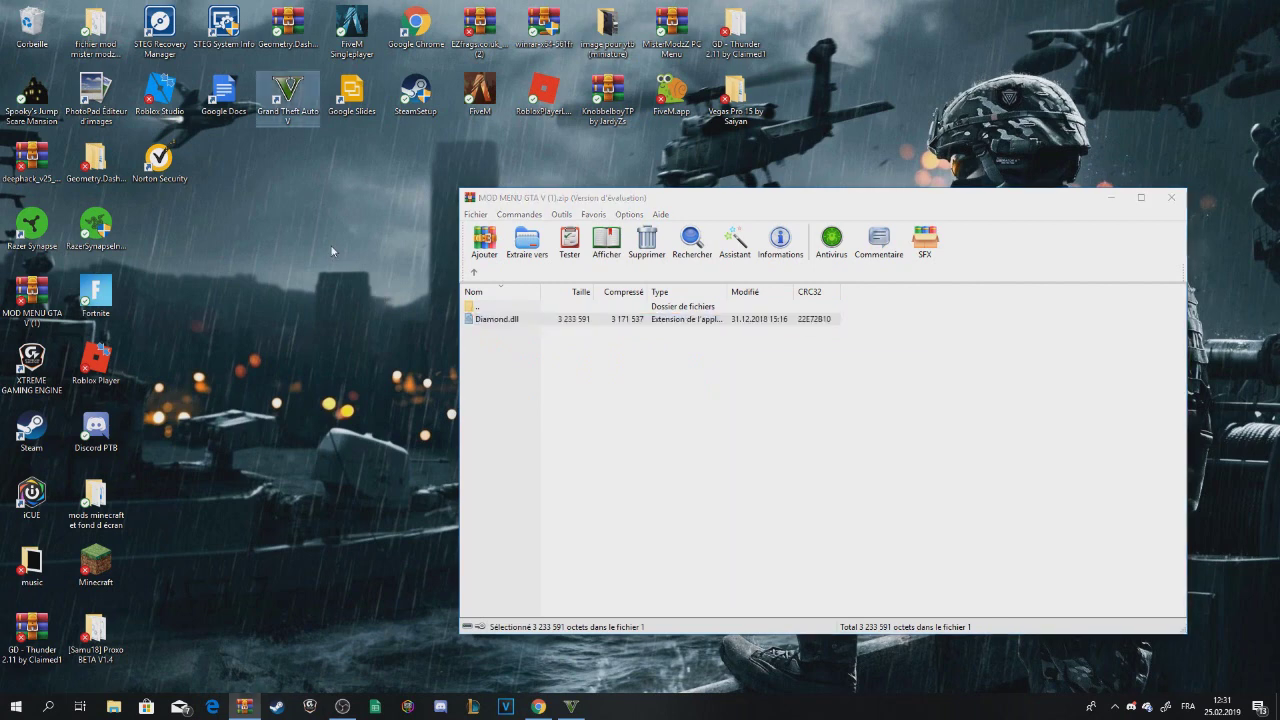
- Go back to the archive's root, open the ANTI BAN folder and run ANTI BAN.exe
{"action": "left_click", "coordinate": [475, 274]}
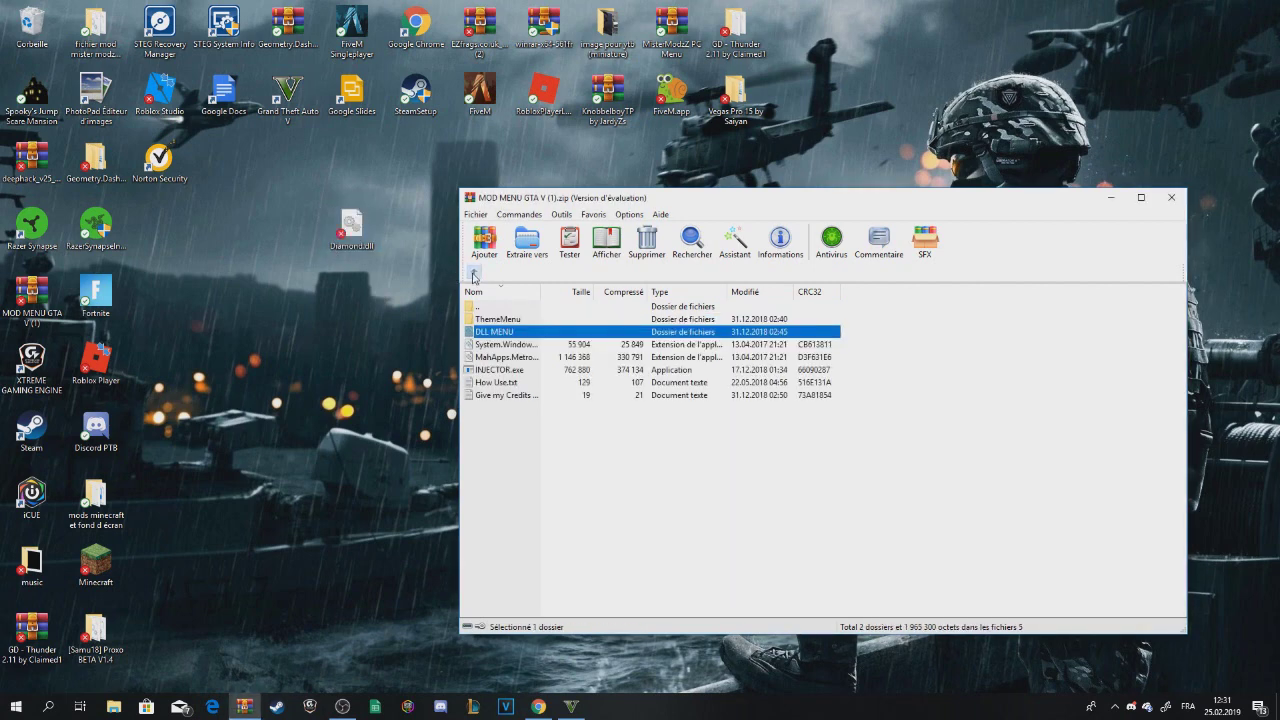
{"action": "left_click", "coordinate": [476, 276]}
{"action": "double_click", "coordinate": [479, 332]}
{"action": "left_click", "coordinate": [485, 319]}
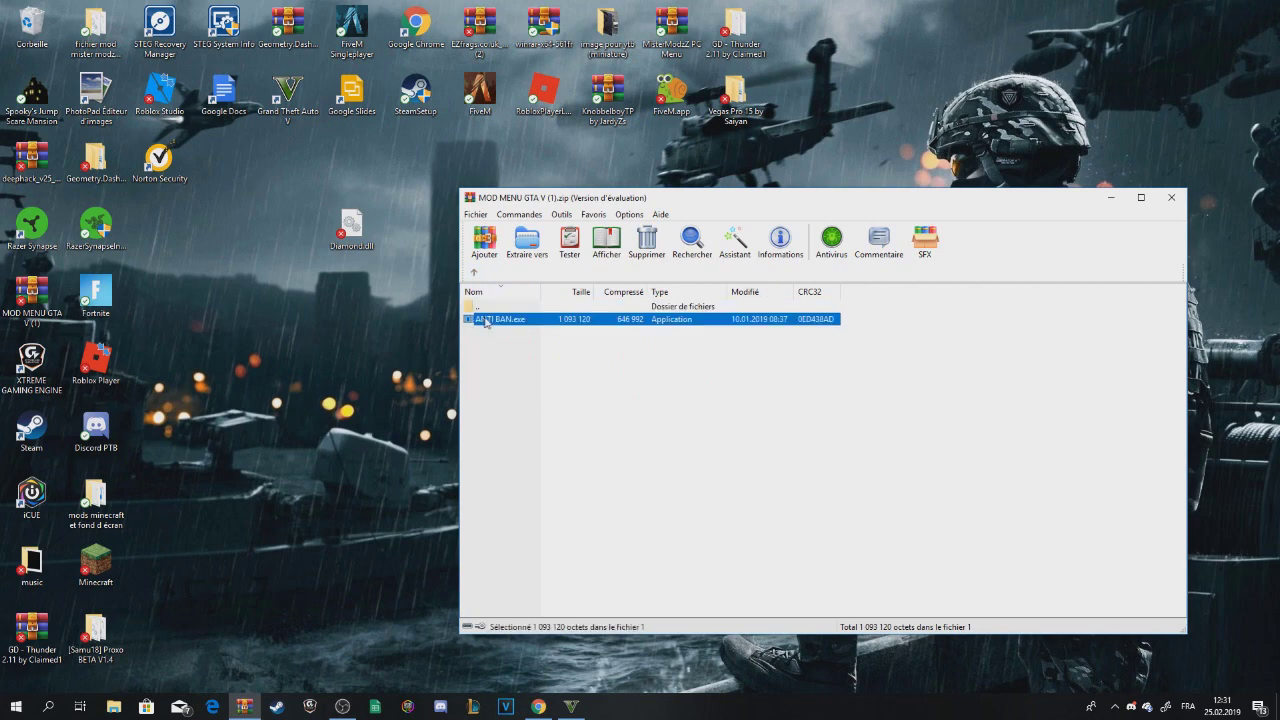
{"action": "double_click", "coordinate": [600, 325]}
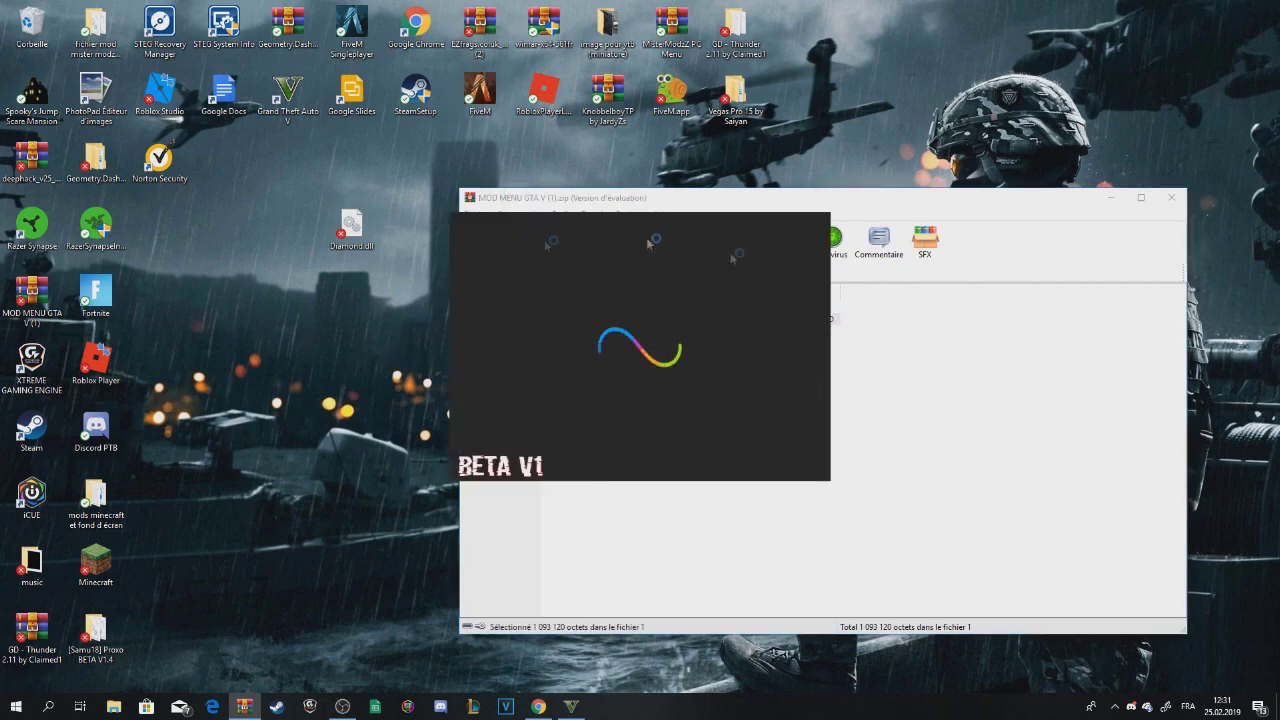
- Enter the game account name in the ANTI BAN window, activate the tool and close it
{"action": "left_click", "coordinate": [528, 276]}
{"action": "key", "text": "BackSpace"}
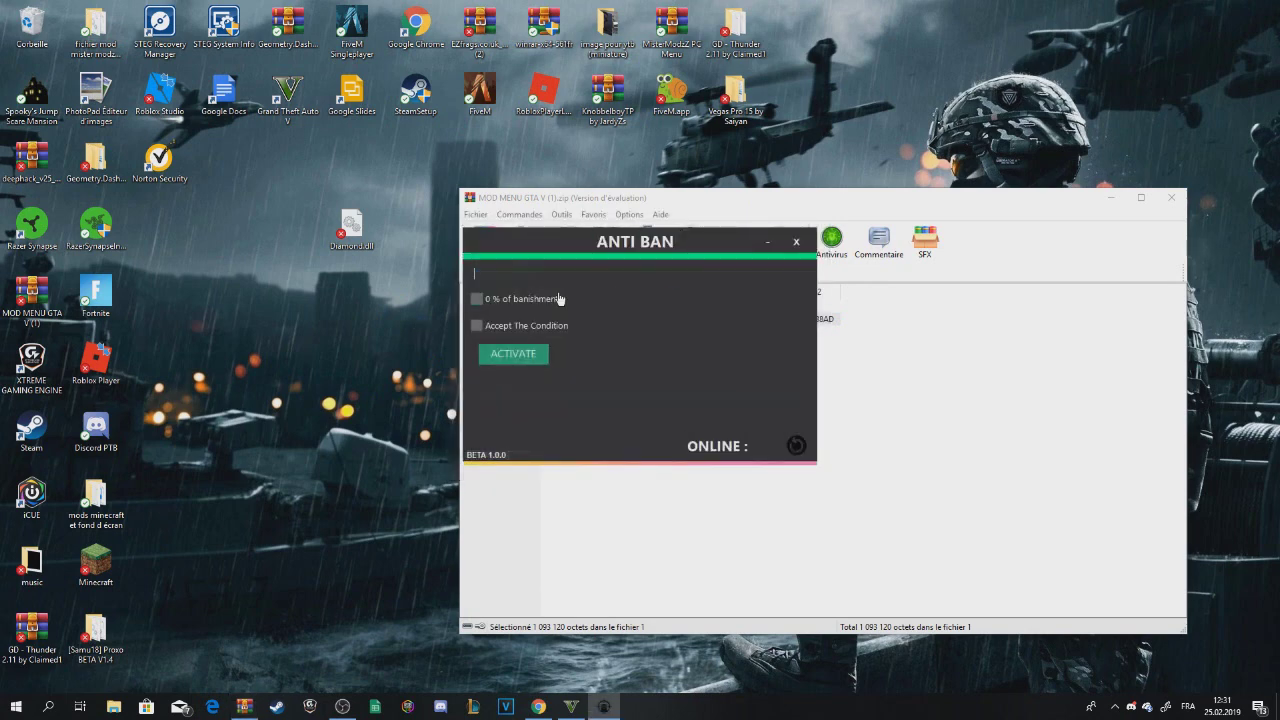
{"action": "type", "text": "quaint"}
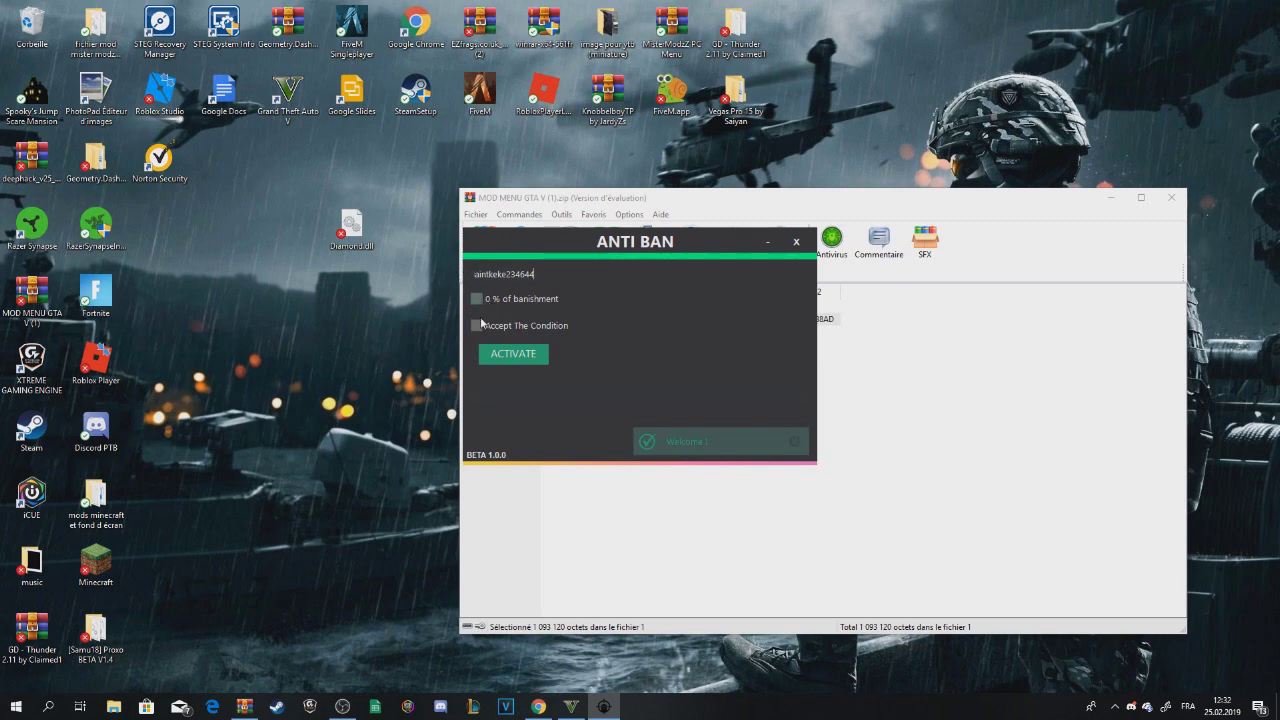
{"action": "left_click", "coordinate": [514, 366]}
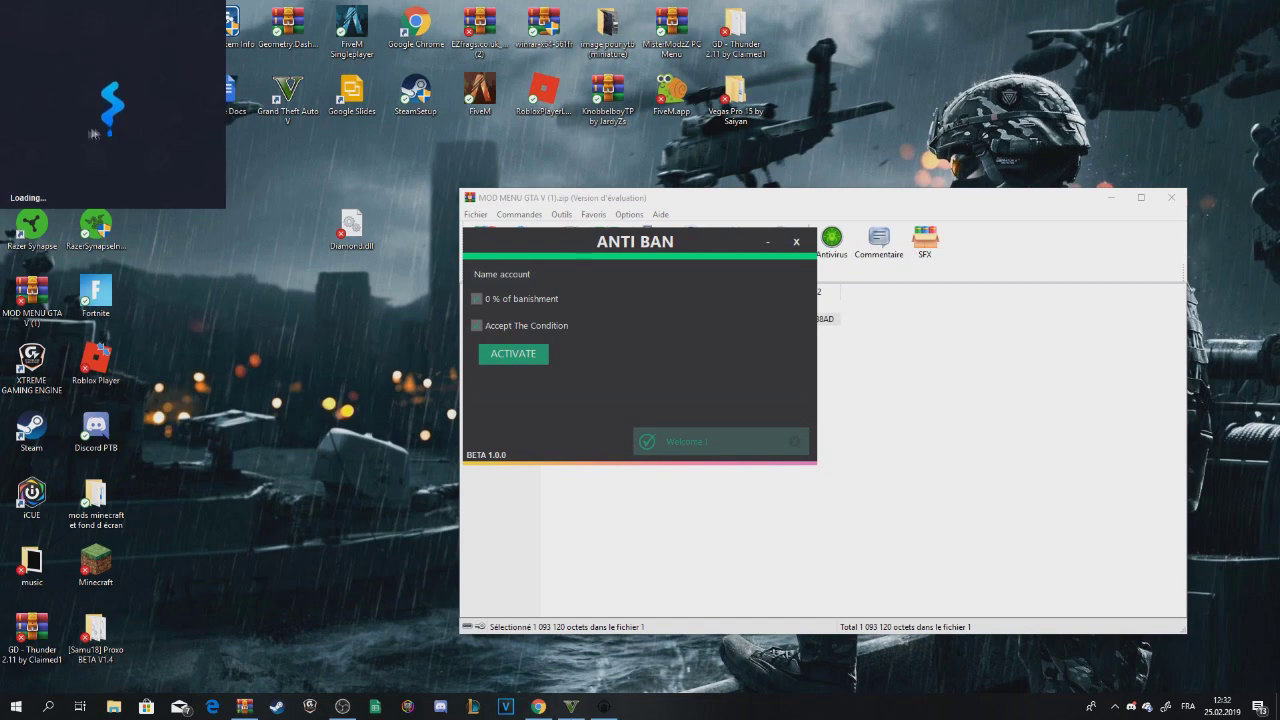
{"action": "left_click", "coordinate": [796, 241]}
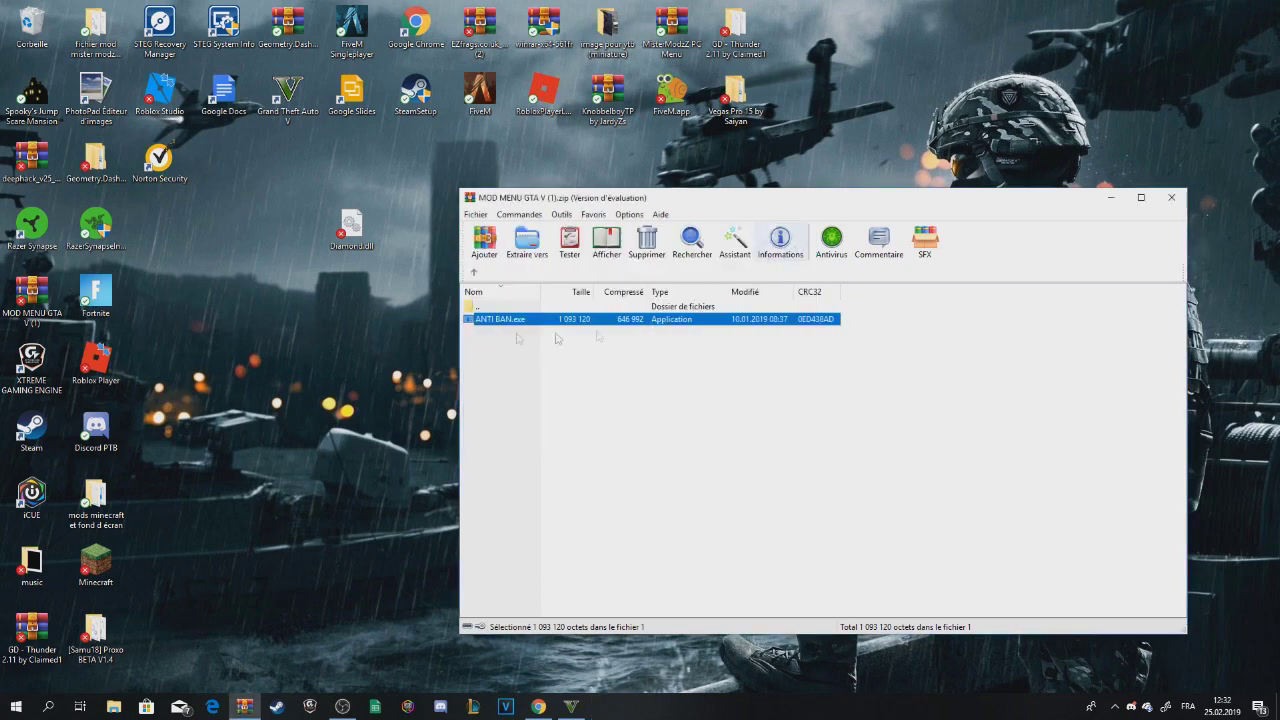
- Leave the archive's ANTI BAN folder, close and reopen WinRAR, and dismiss its licence reminder
{"action": "left_click", "coordinate": [476, 274]}
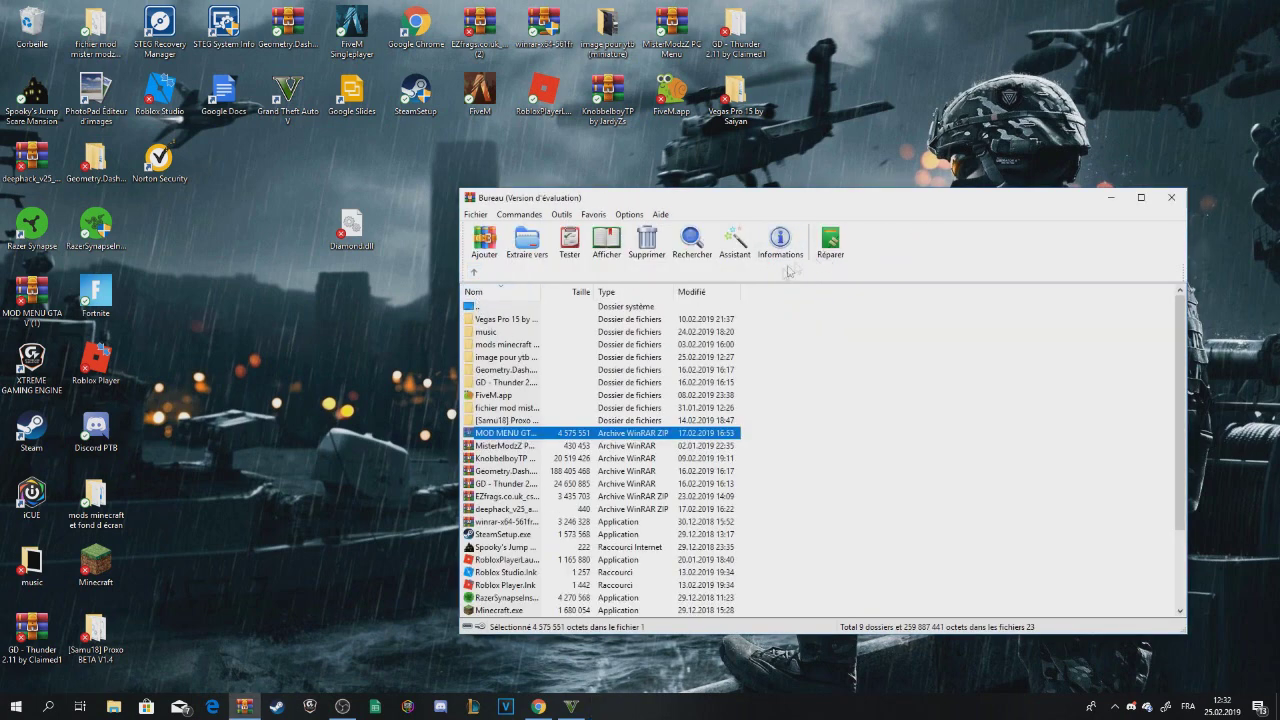
{"action": "left_click", "coordinate": [476, 274]}
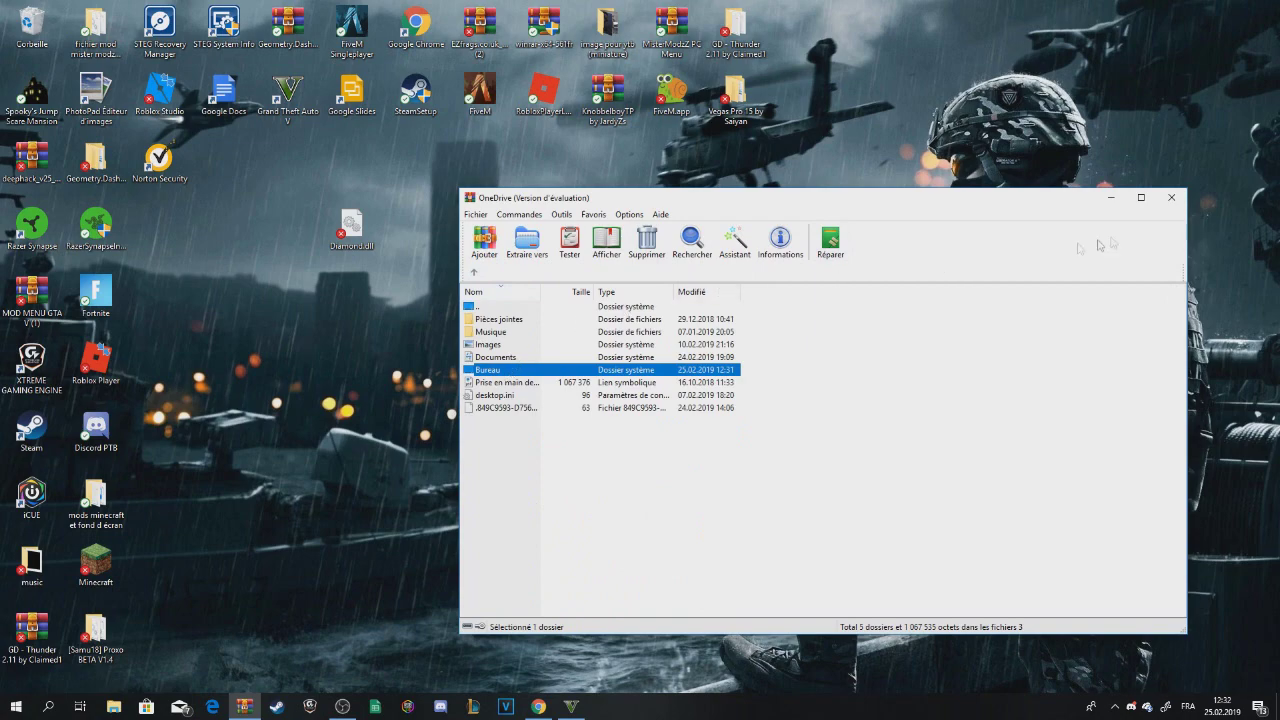
{"action": "left_click", "coordinate": [1171, 197]}
{"action": "left_click", "coordinate": [244, 706]}
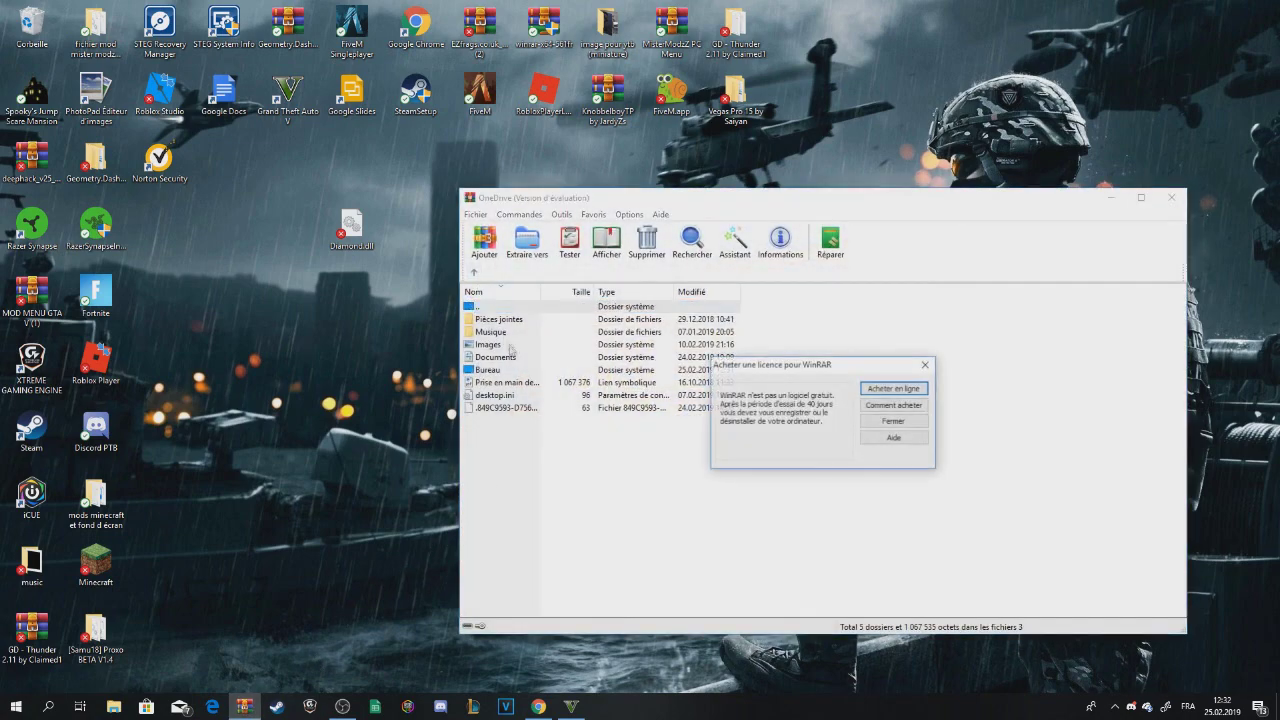
{"action": "left_click", "coordinate": [893, 421]}
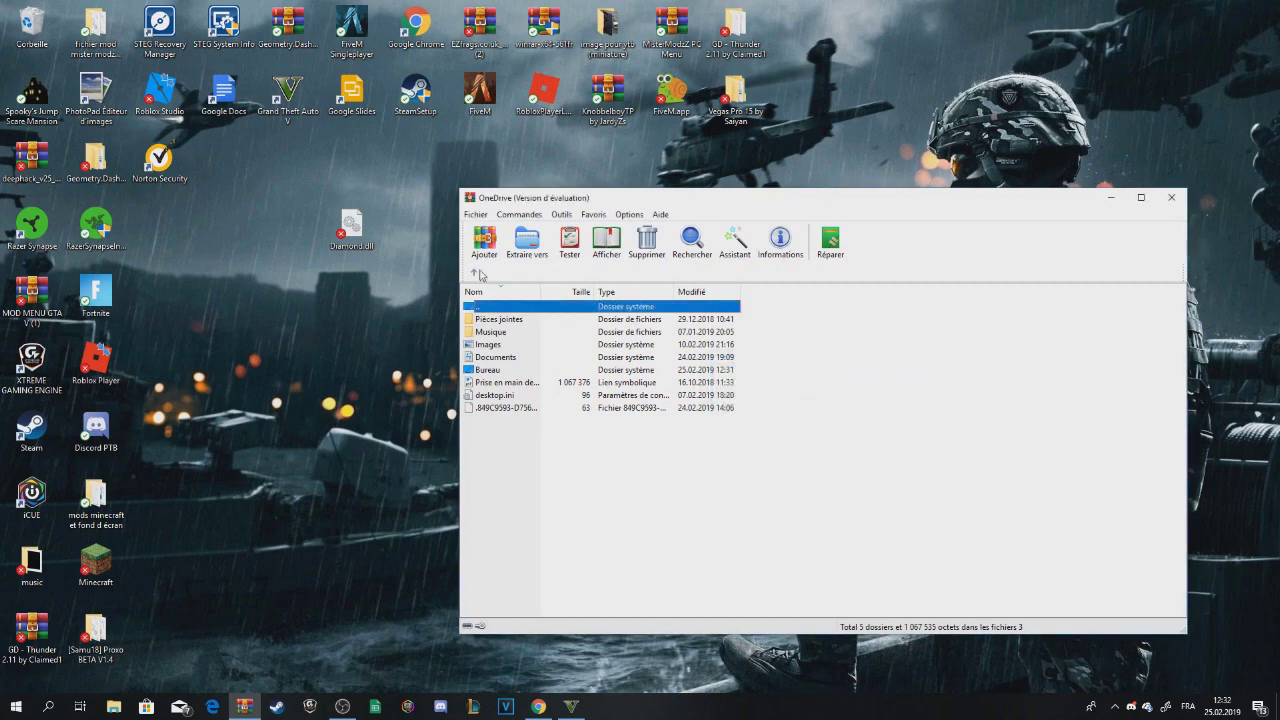
- Return to the MOD MENU GTA V archive, open its Diamond Menu folder and run INJECTOR.exe
{"action": "left_click", "coordinate": [480, 272]}
{"action": "left_click", "coordinate": [480, 272]}
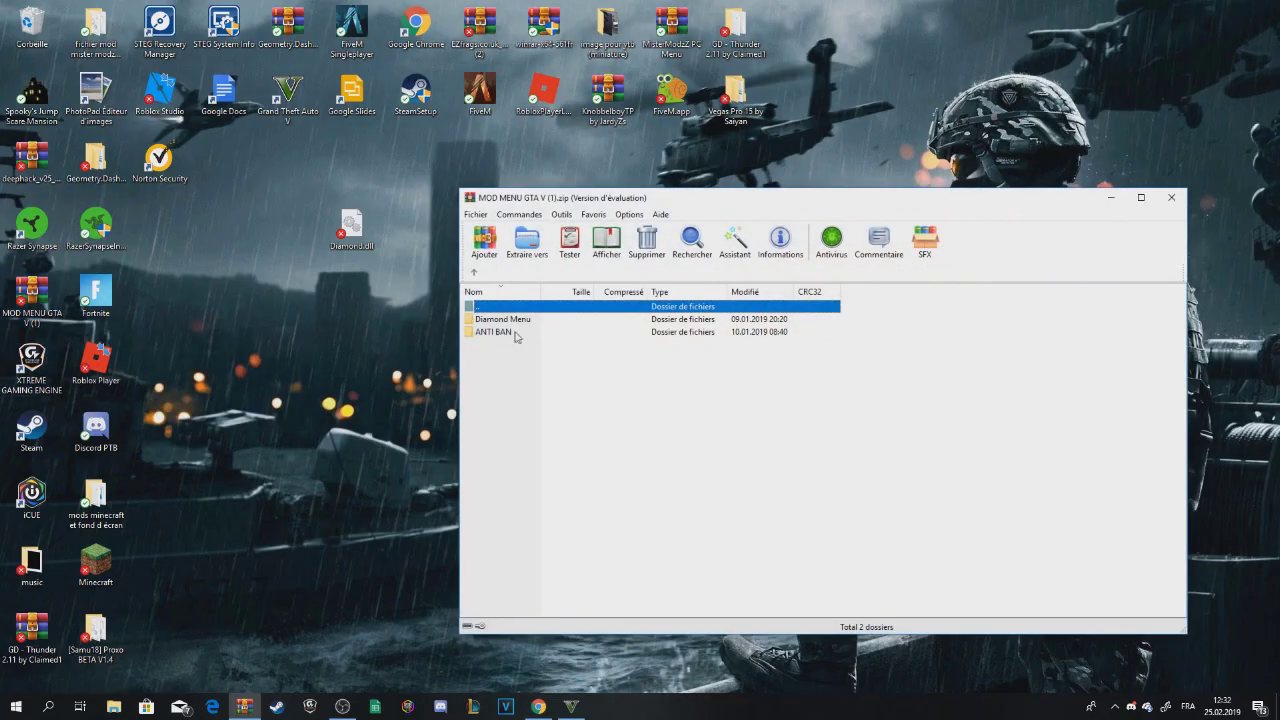
{"action": "left_click", "coordinate": [880, 421]}
{"action": "double_click", "coordinate": [505, 319]}
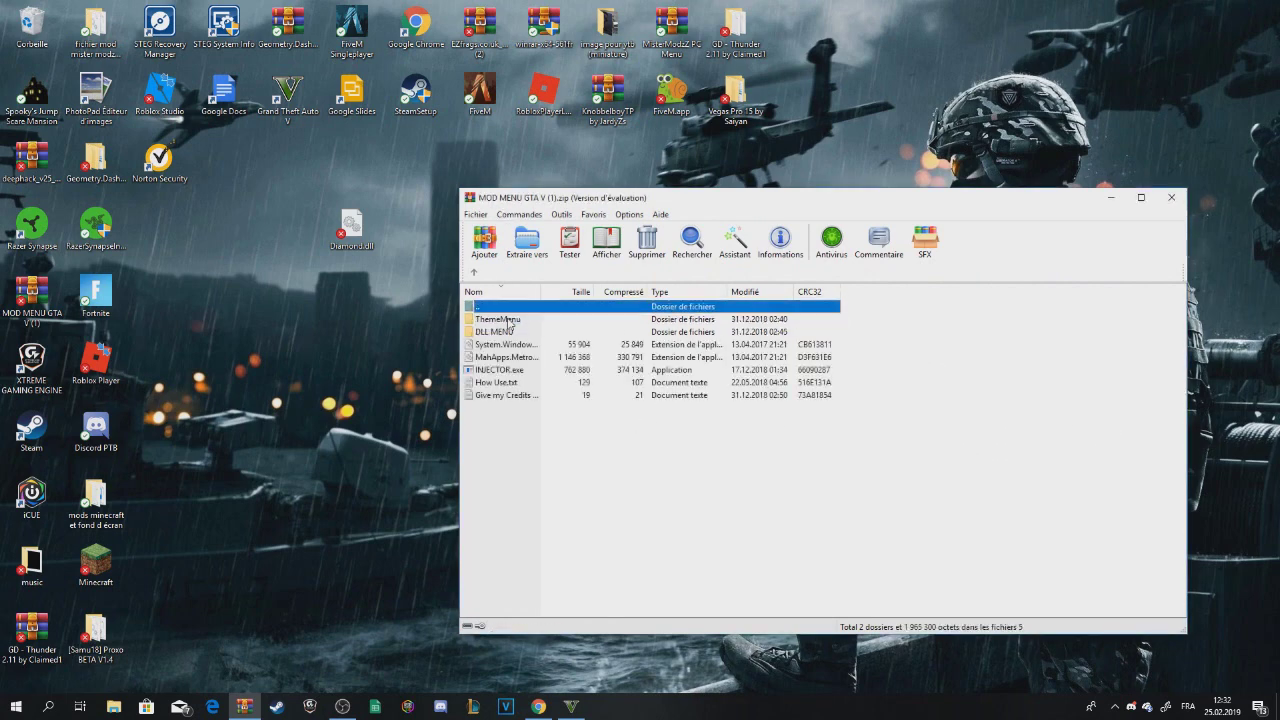
{"action": "double_click", "coordinate": [505, 370]}
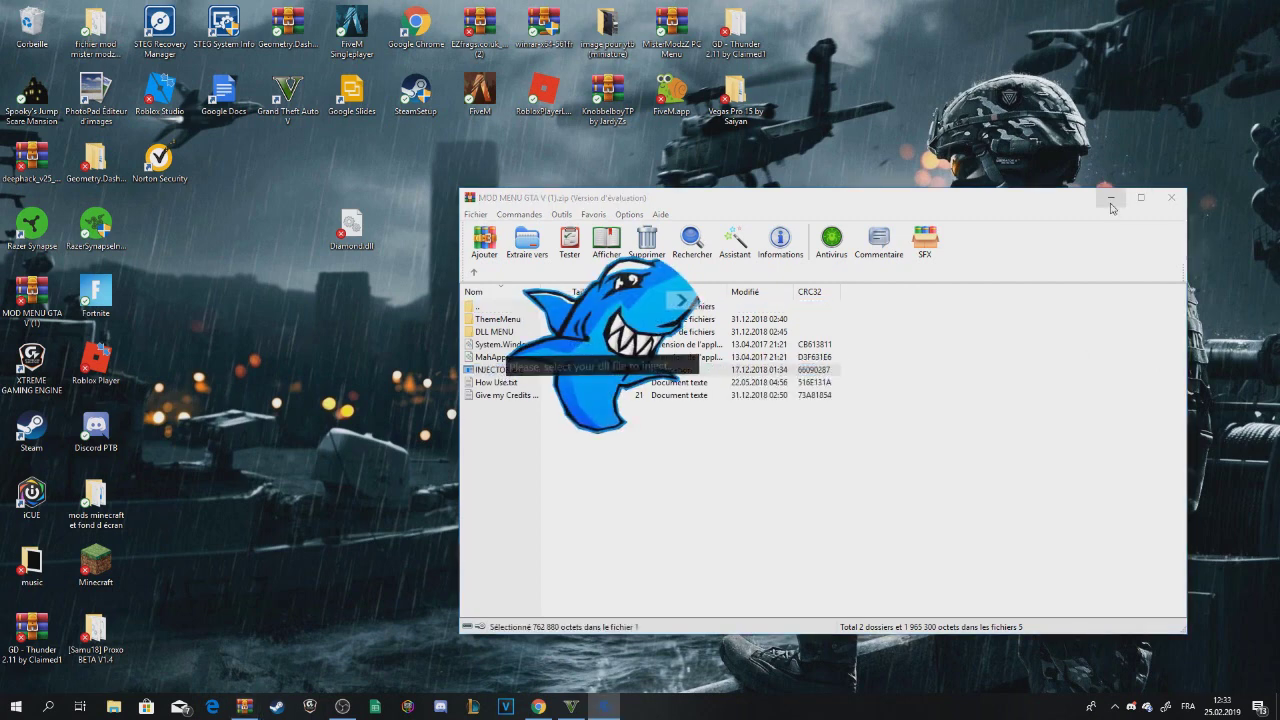
- Select Diamond.dll from the desktop as the file to inject and switch to Grand Theft Auto V
{"action": "left_click", "coordinate": [1110, 199]}
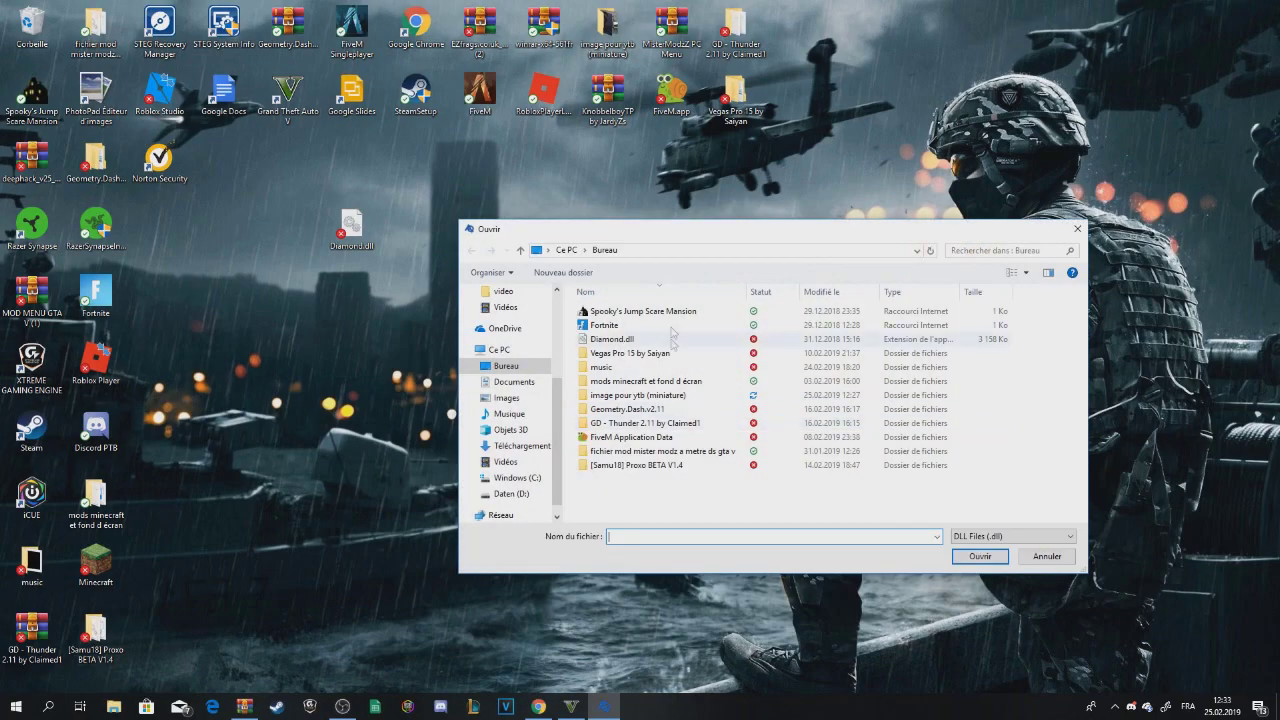
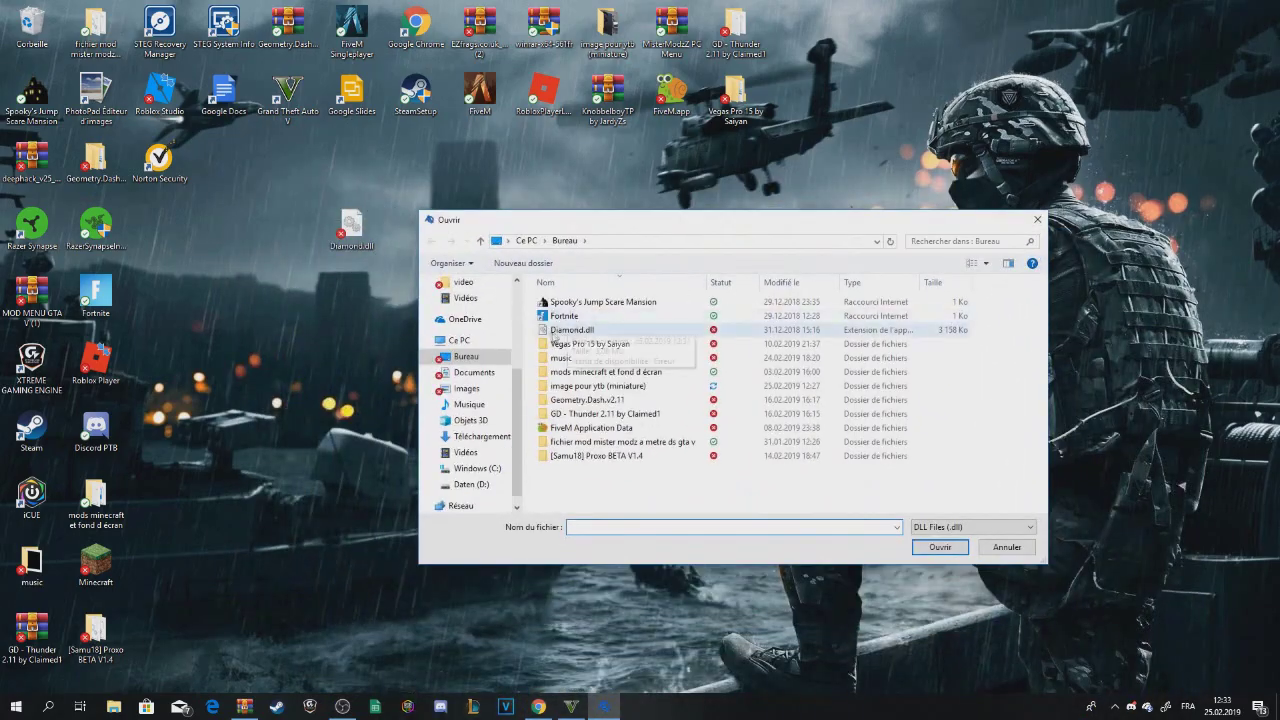
{"action": "left_click", "coordinate": [581, 330]}
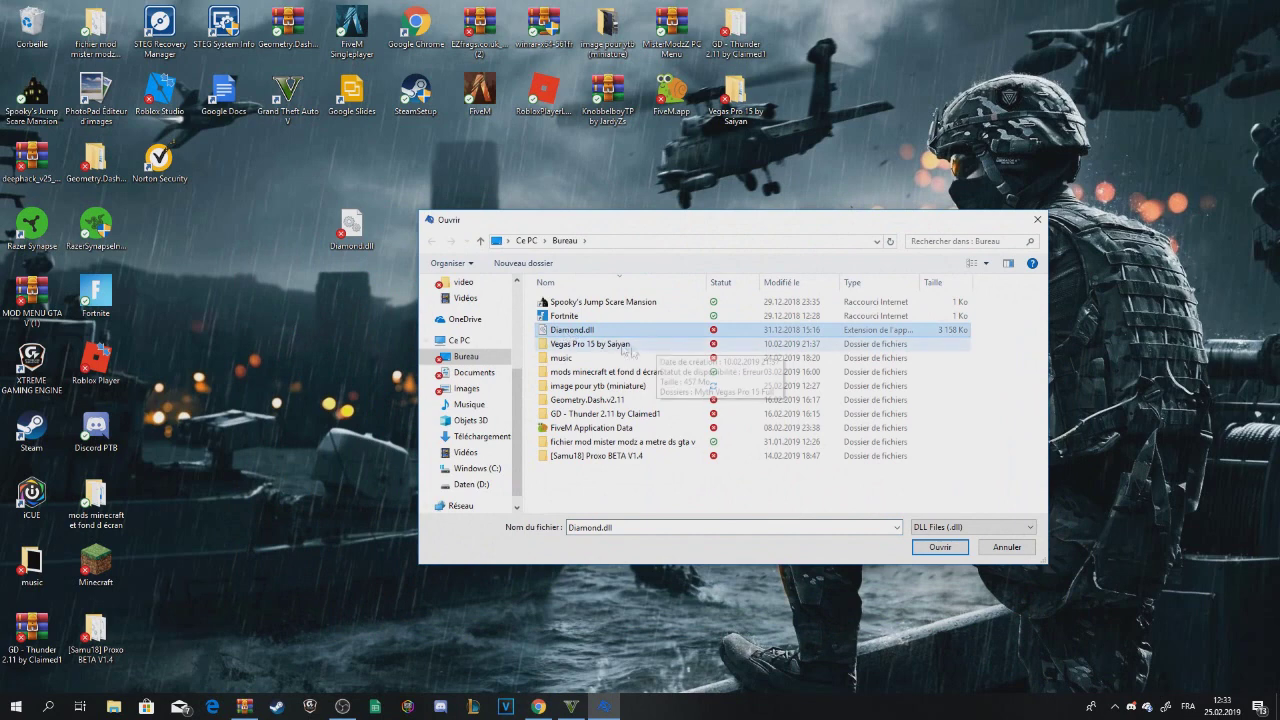
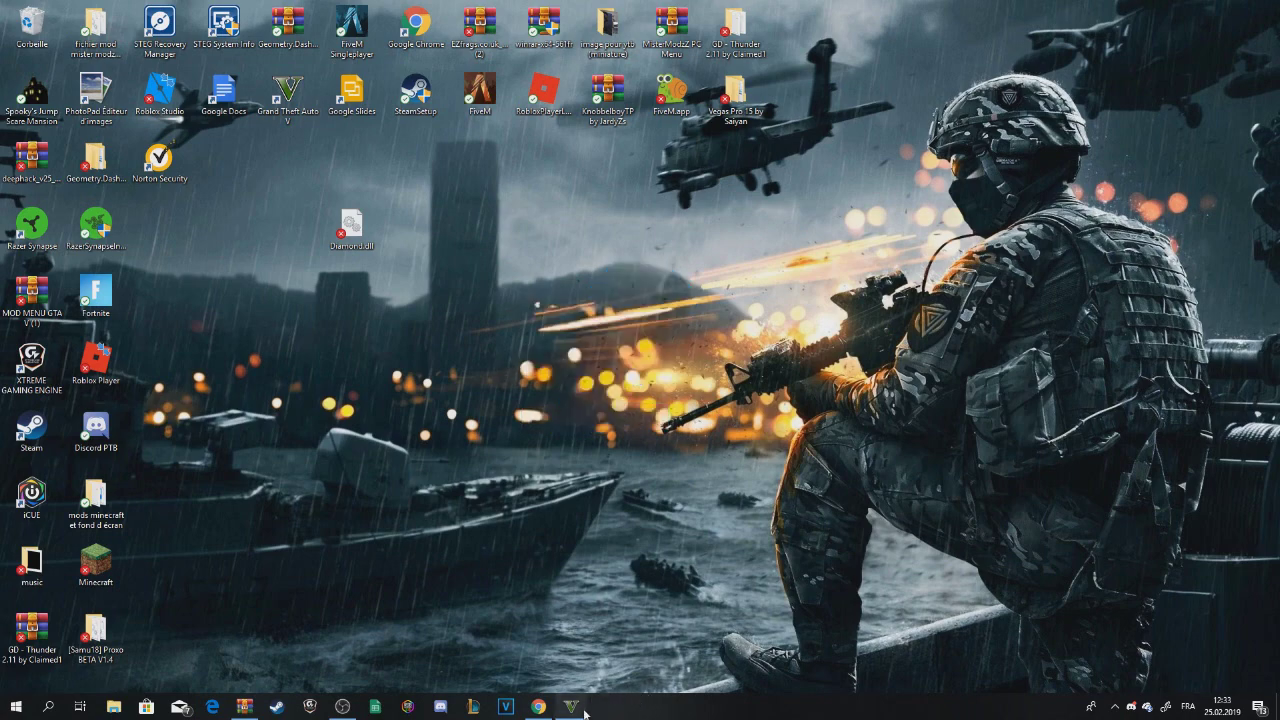
{"action": "left_click", "coordinate": [584, 710]}
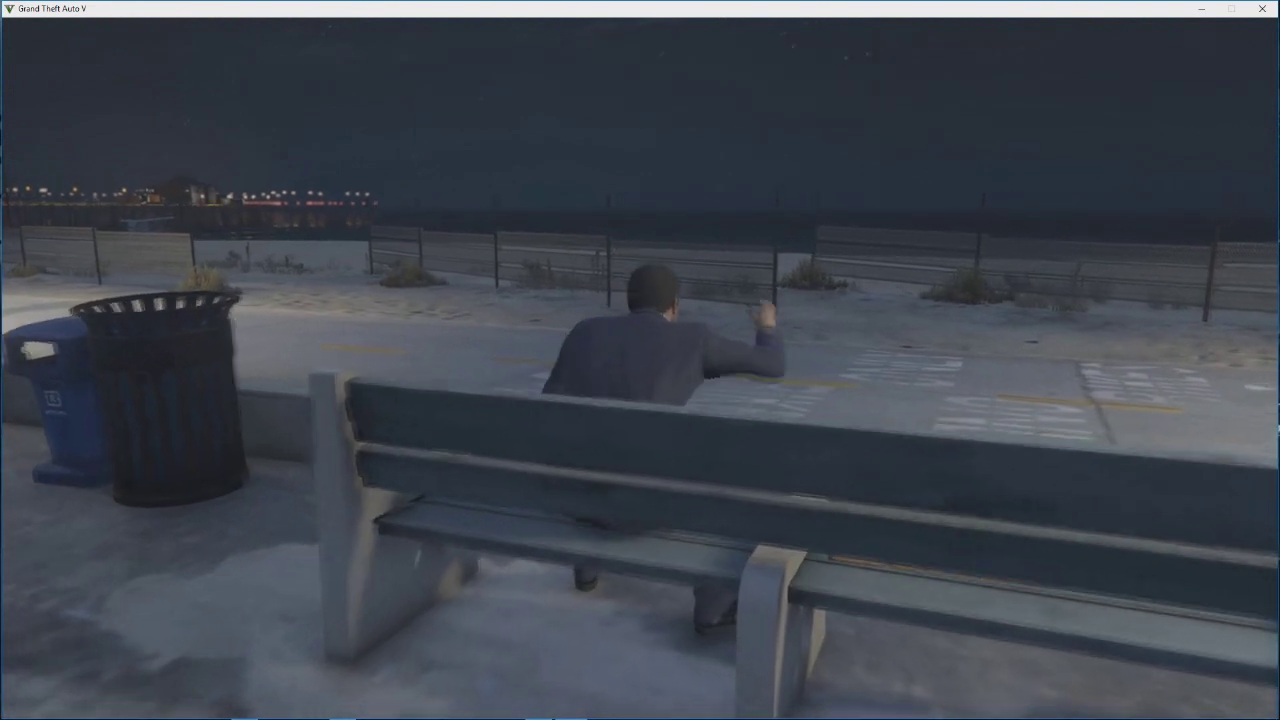
- Bring up the Diamond Menu in the game, look over its option categories and close it
{"action": "key", "text": "F4"}
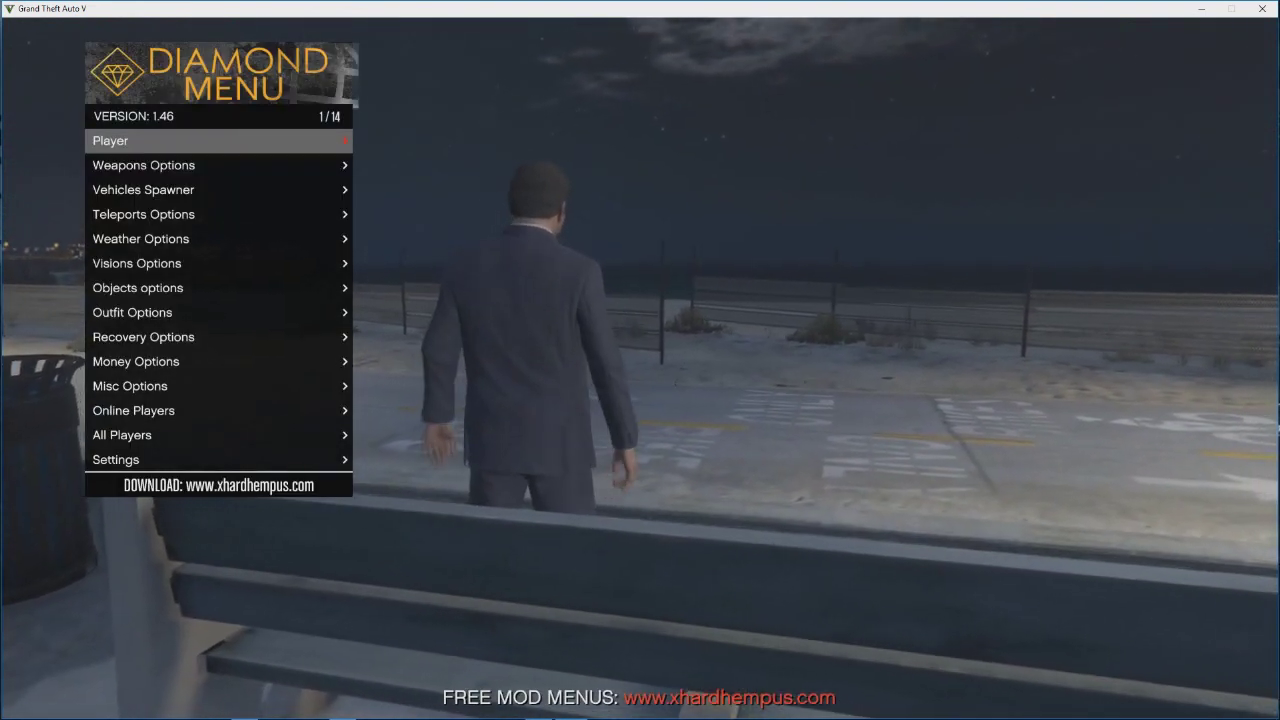
{"action": "key", "text": "Down"}
{"action": "key", "text": "Up"}
{"action": "key", "text": "F4"}
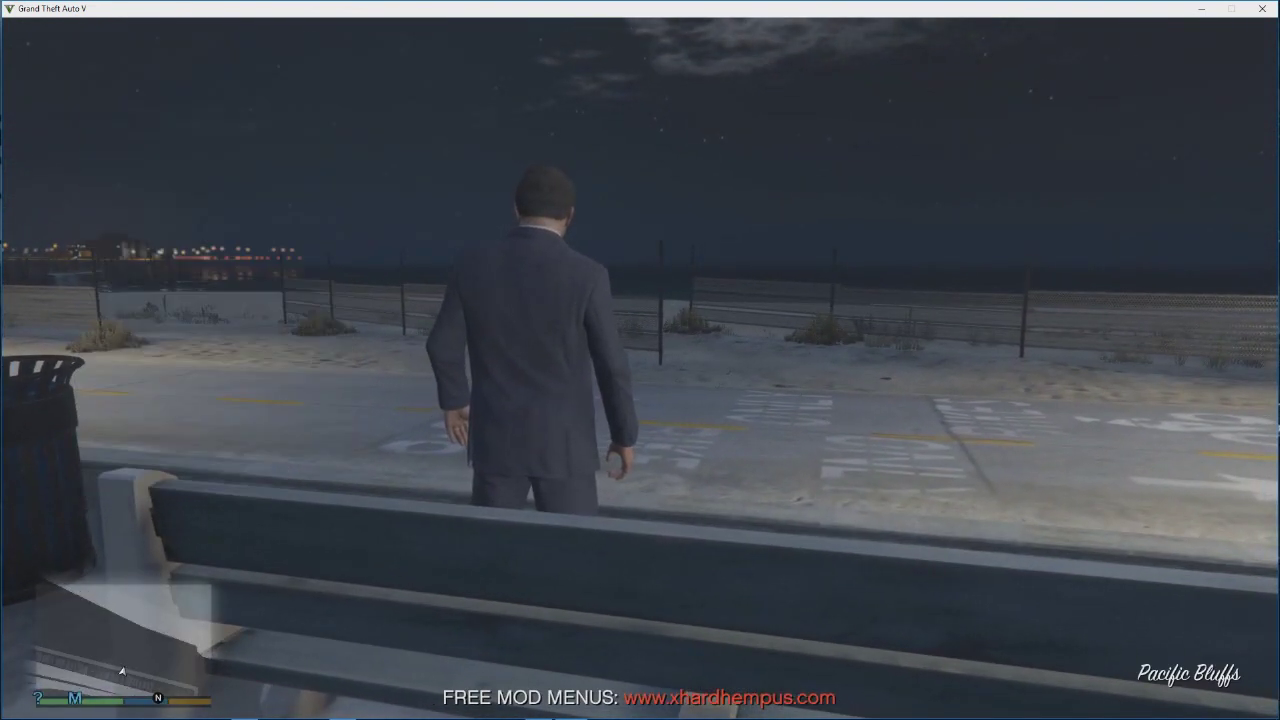
{"action": "key", "text": "w"}
{"action": "key", "text": "space"}
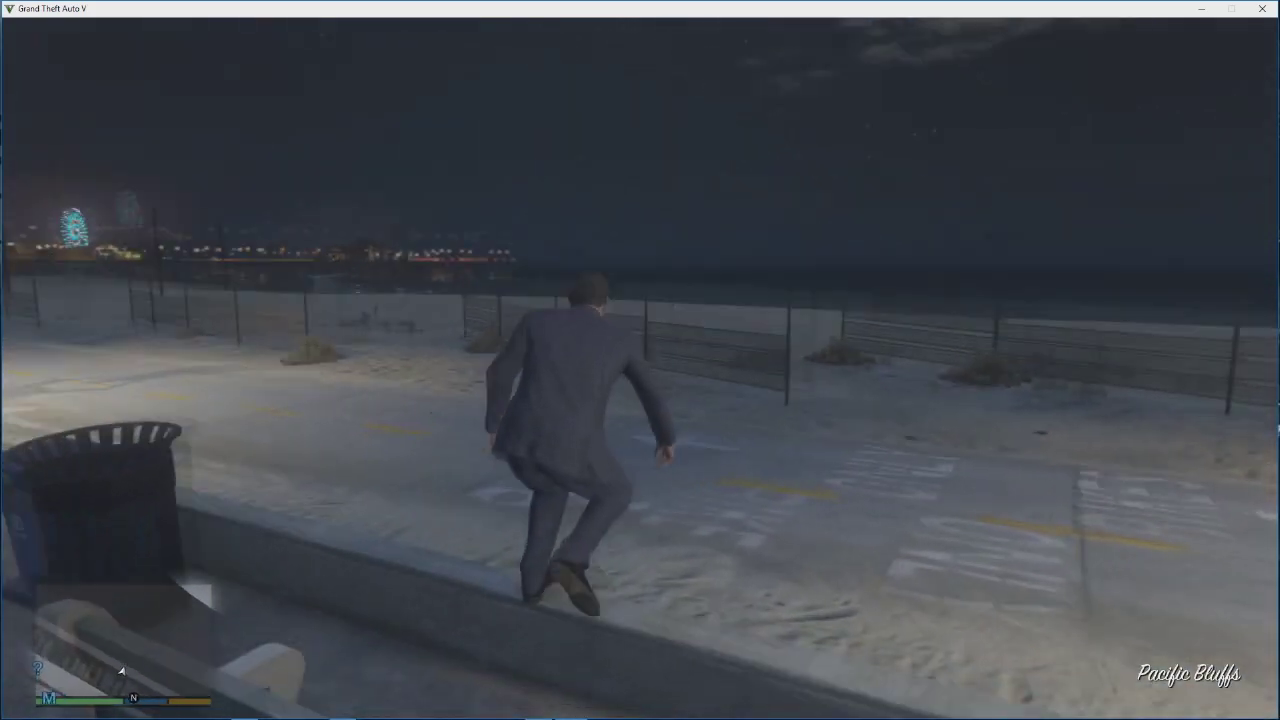
{"action": "key", "text": "Escape"}
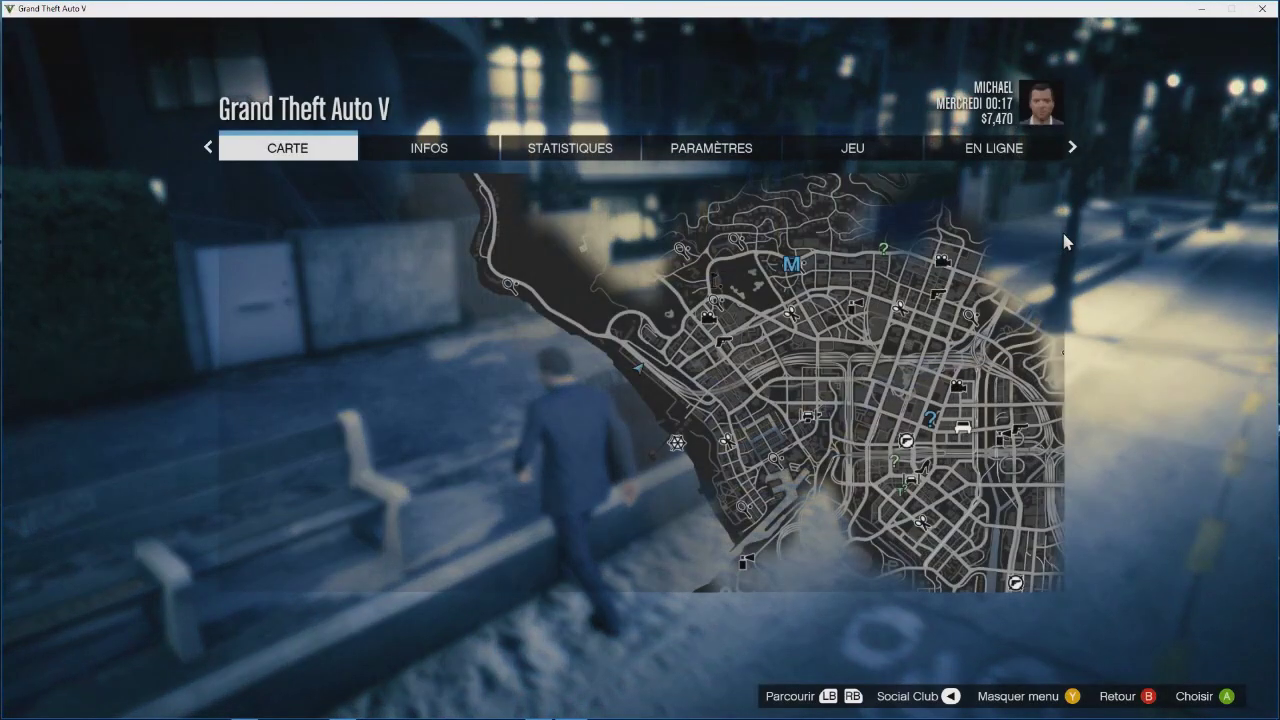
{"action": "key", "text": "Escape"}
{"action": "key", "text": "w"}
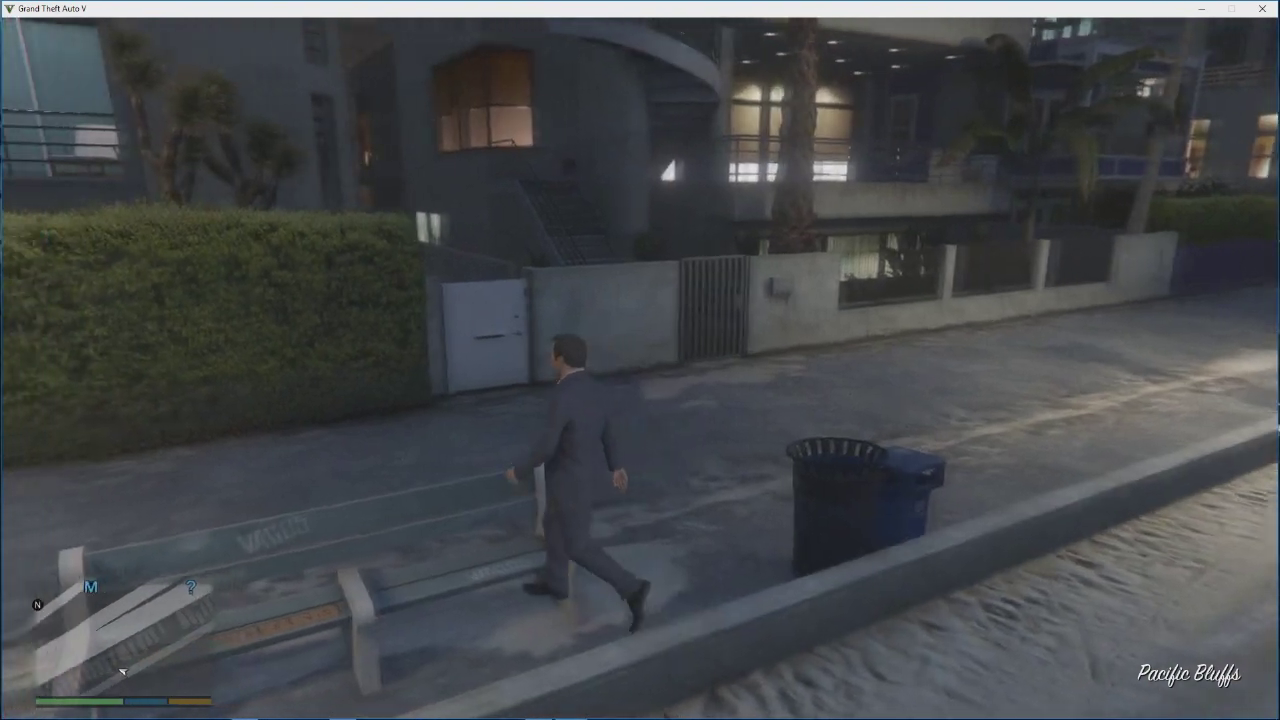
{"action": "key", "text": "w"}
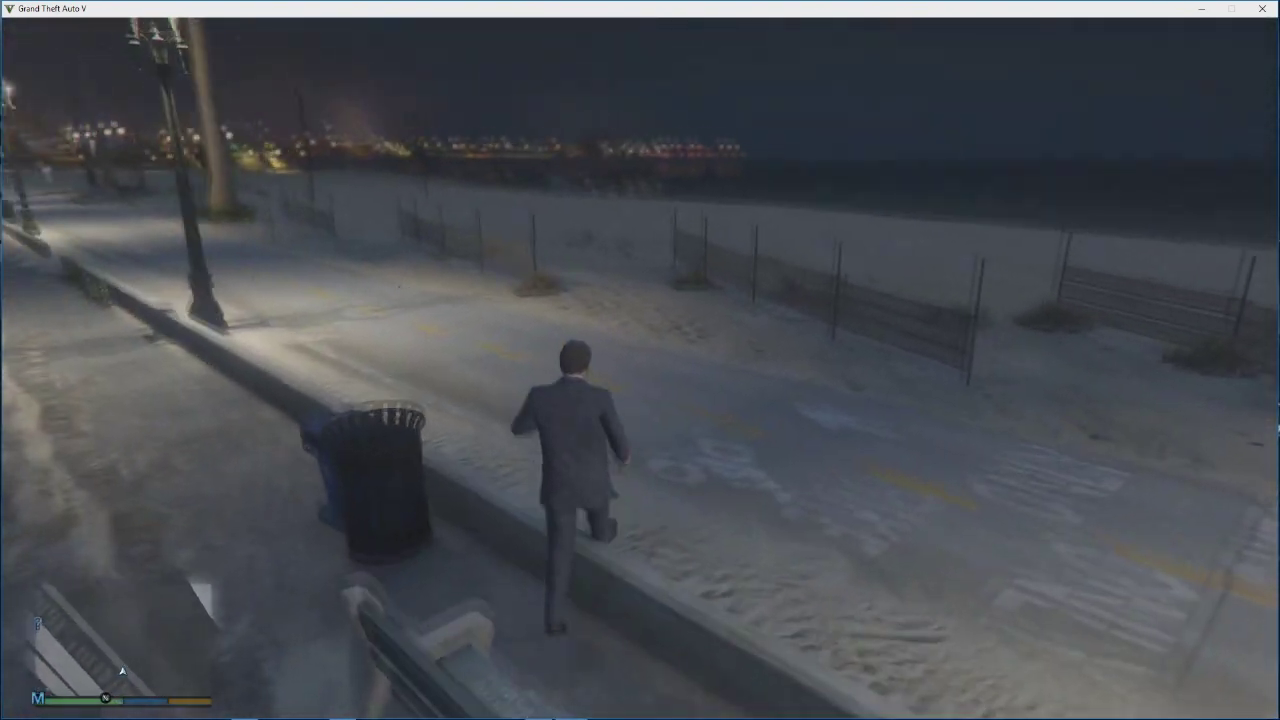
{"action": "key", "text": "w"}
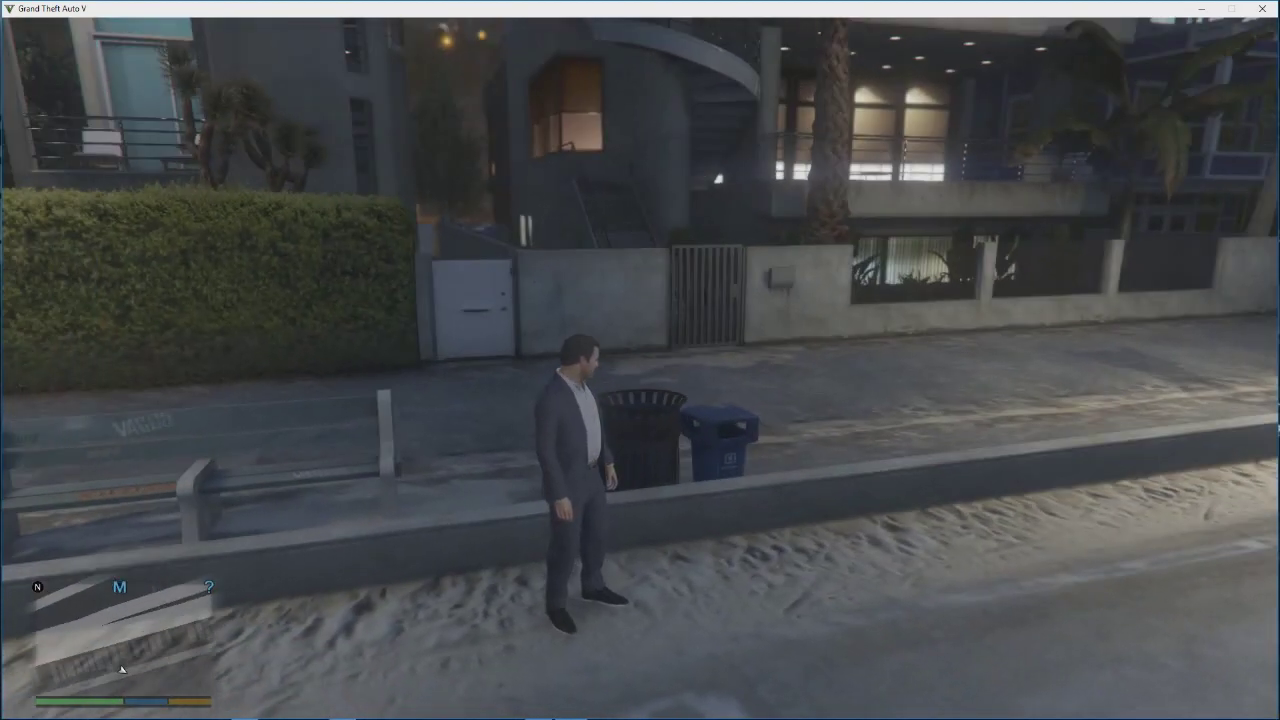
- Place a map waypoint on the road in Rockford Hills and teleport the character to it with the mod menu's hotkey
{"action": "key", "text": "Escape"}
{"action": "key", "text": "Return"}
{"action": "key", "text": "d"}
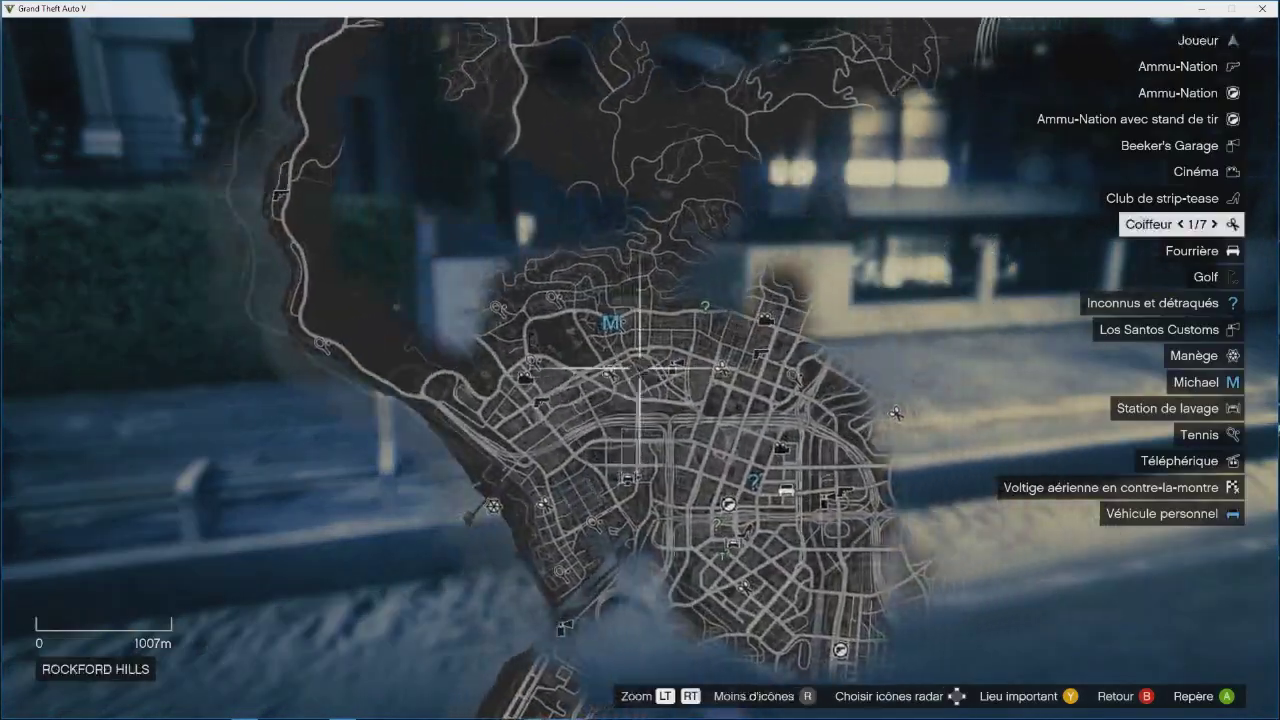
{"action": "scroll", "coordinate": [640, 368], "scroll_direction": "up", "scroll_amount": 3}
{"action": "scroll", "coordinate": [640, 368], "scroll_direction": "up", "scroll_amount": 4}
{"action": "left_click", "coordinate": [640, 368]}
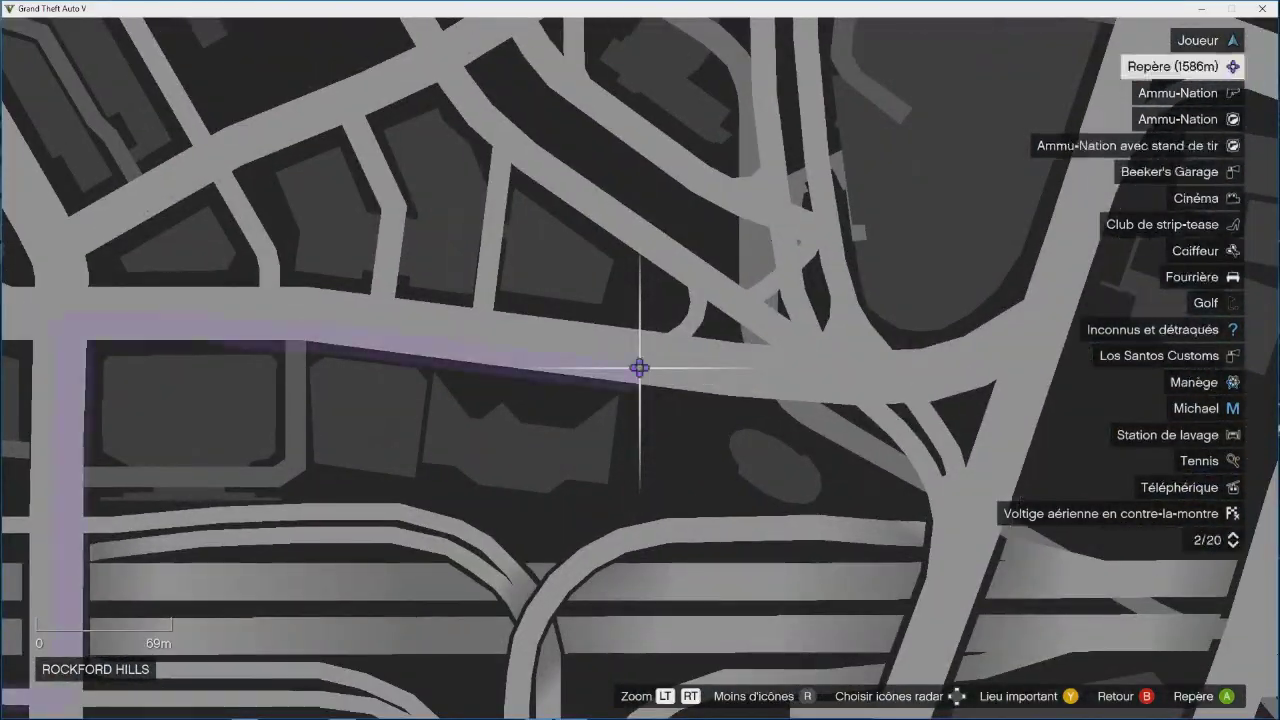
{"action": "key", "text": "Escape"}
{"action": "key", "text": "Escape"}
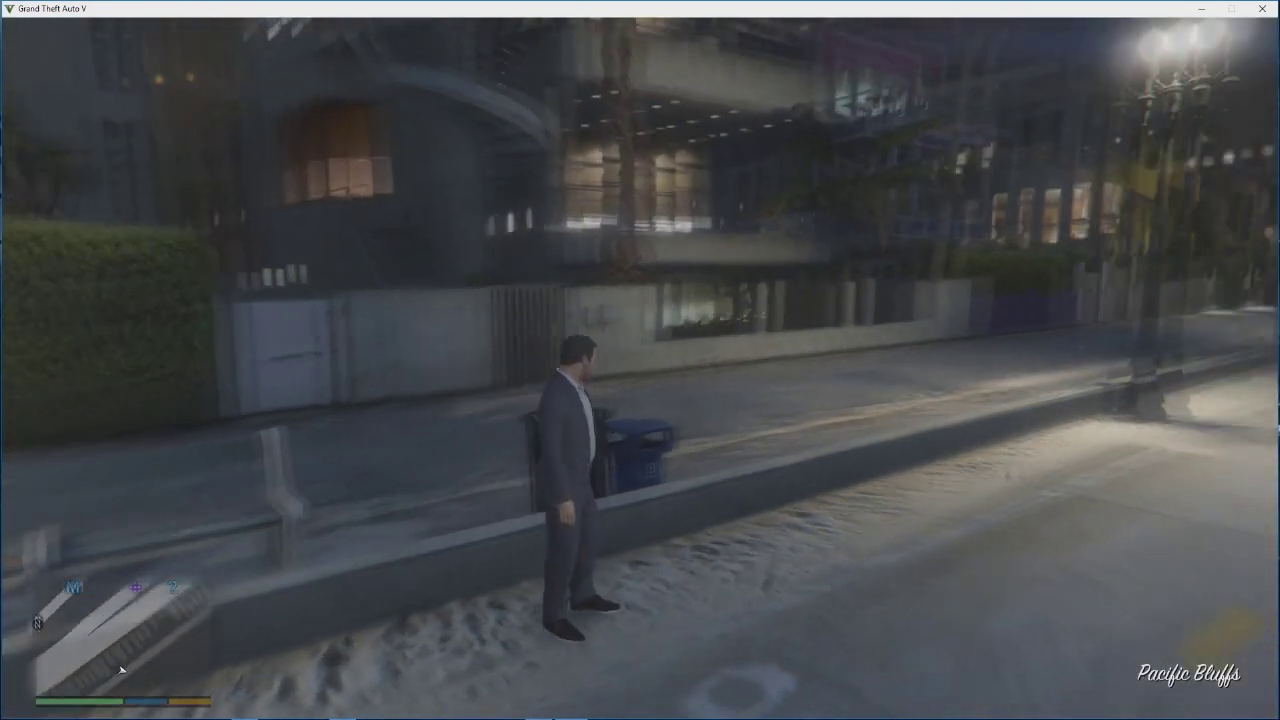
{"action": "key", "text": "F5"}
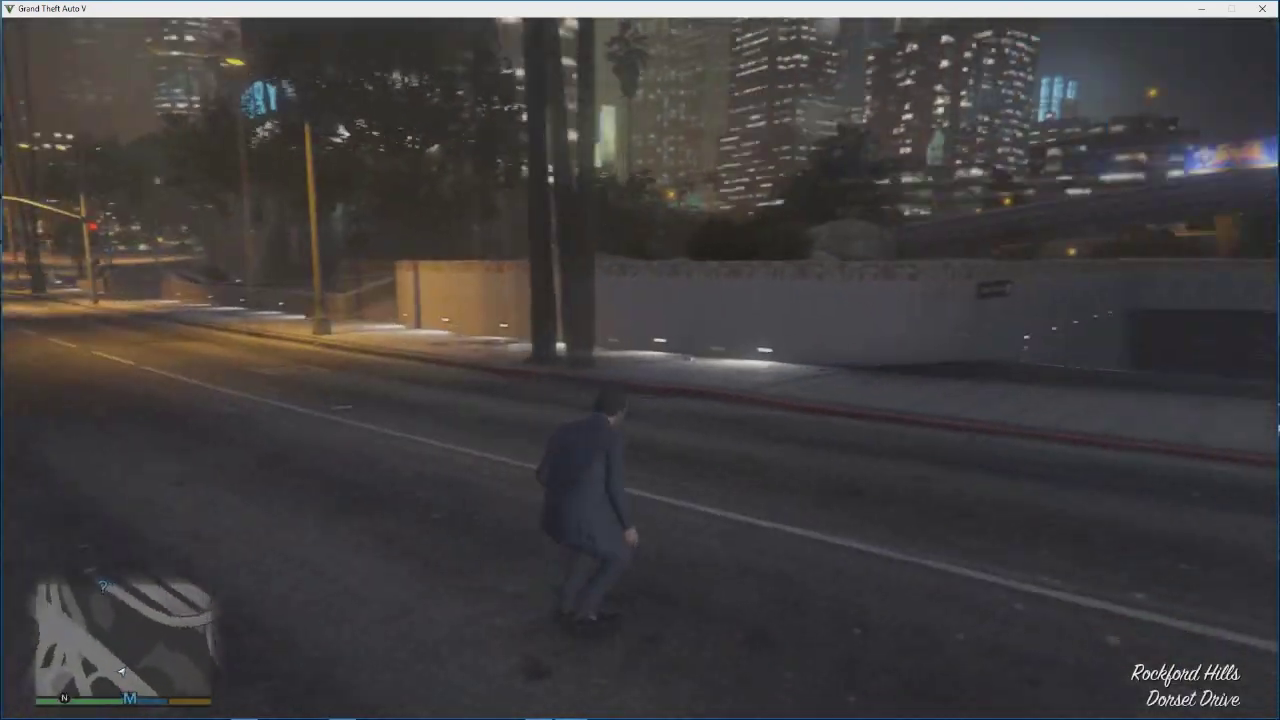
- Show the Diamond Menu's main list again at the new location and hide it
{"action": "key", "text": "w"}
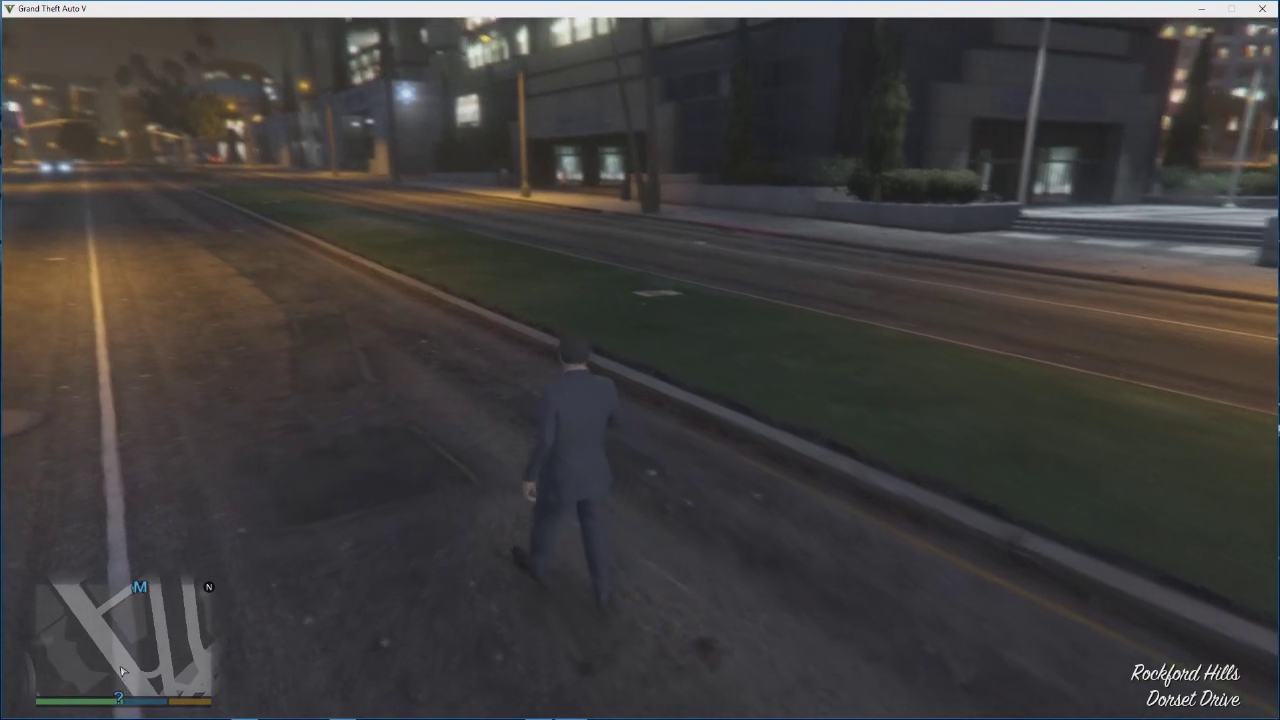
{"action": "key", "text": "F4"}
{"action": "key", "text": "F4"}
{"action": "key", "text": "F4"}
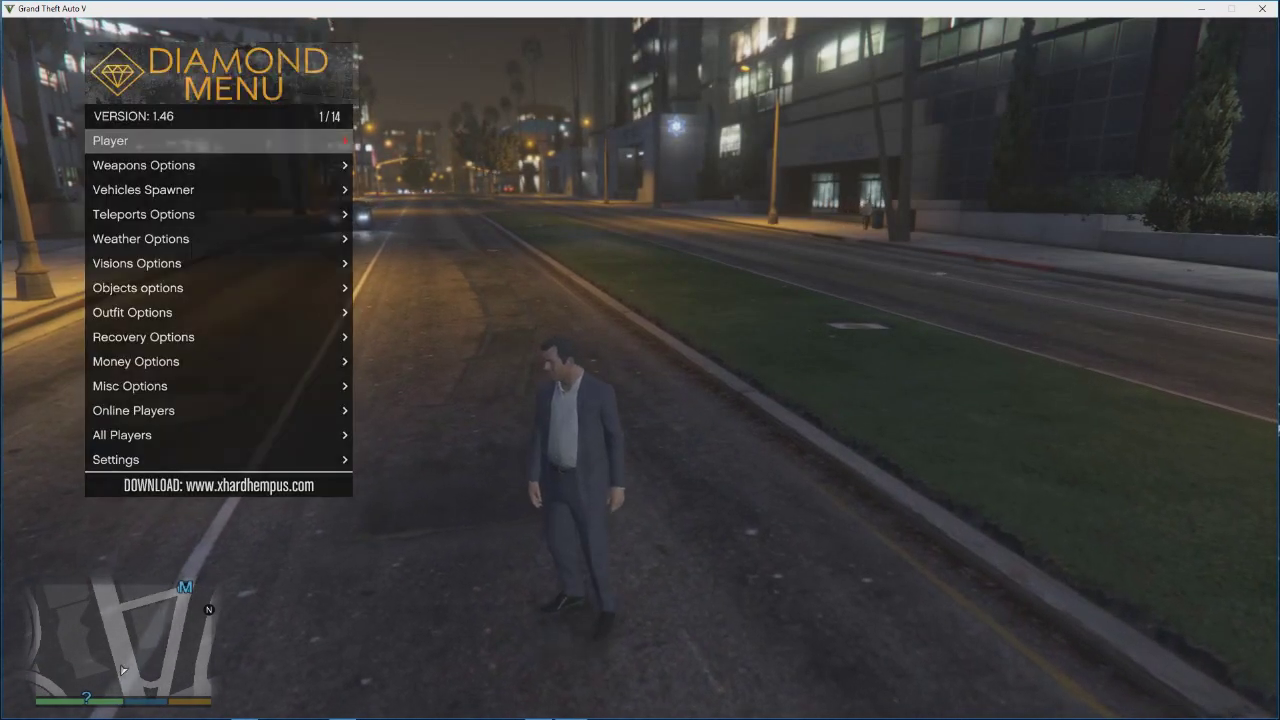
{"action": "key", "text": "F4"}
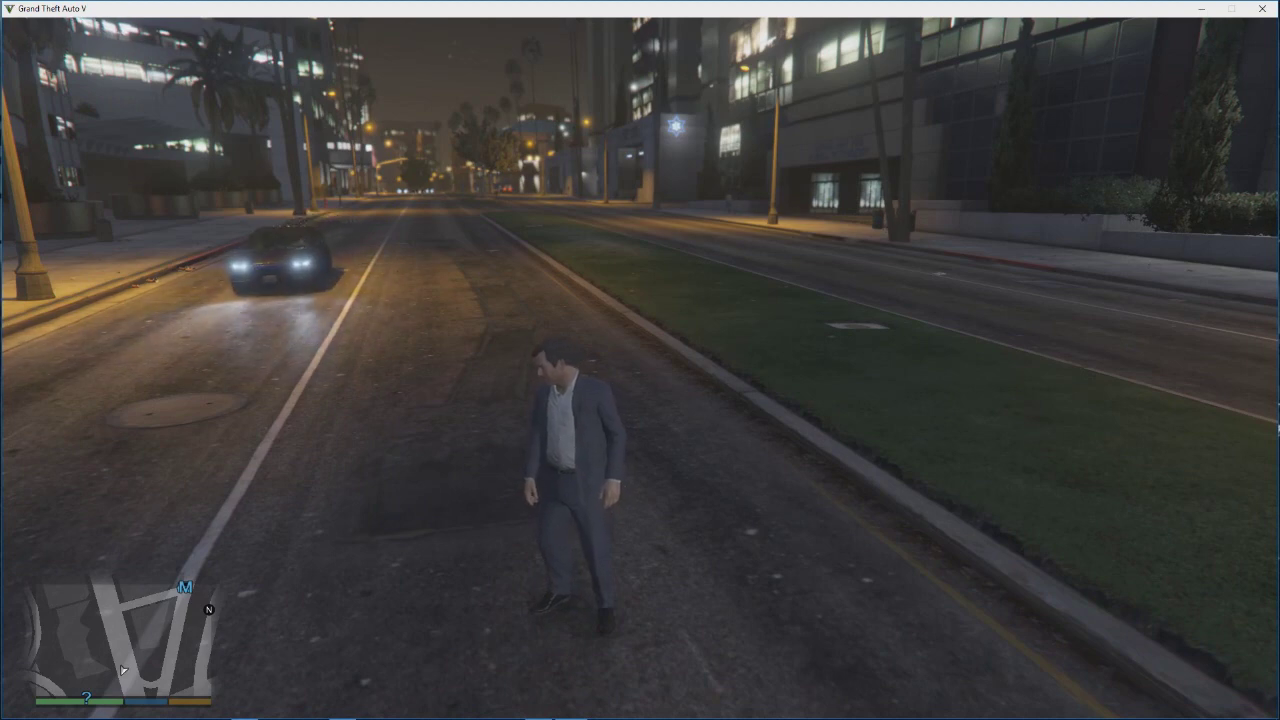
{"action": "key", "text": "Escape"}
{"action": "key", "text": "Escape"}
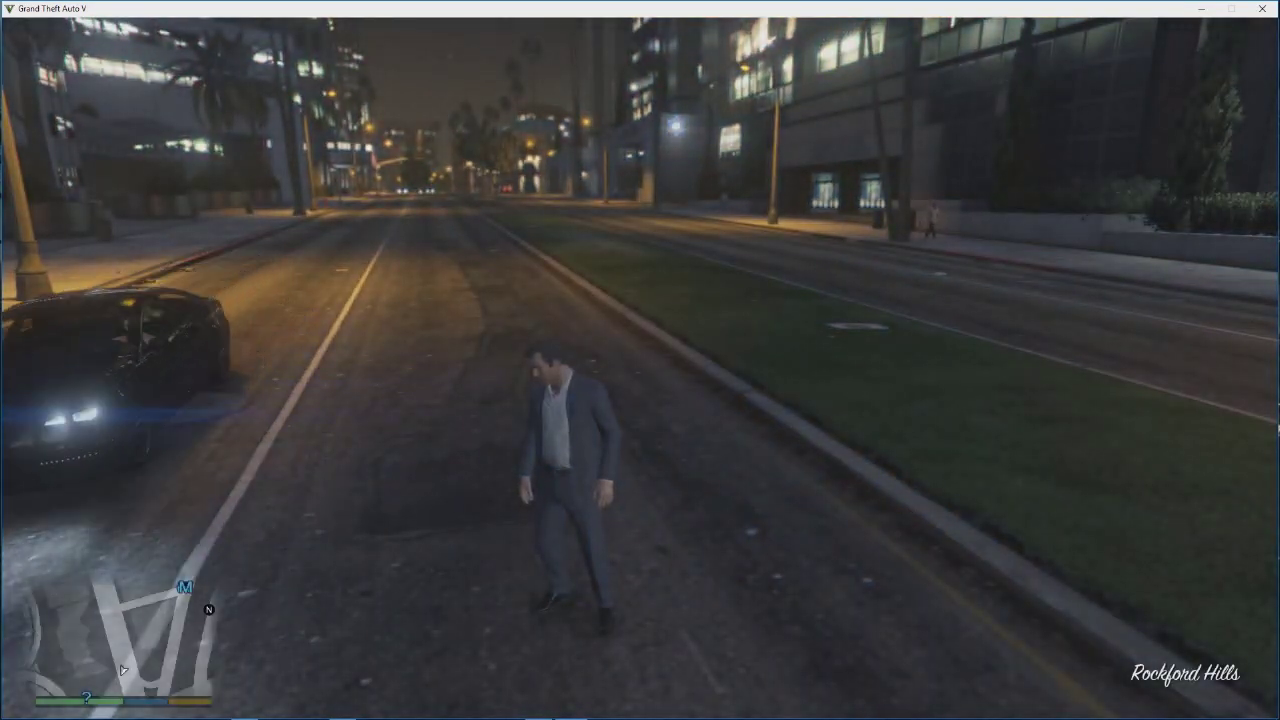
{"action": "key", "text": "w"}
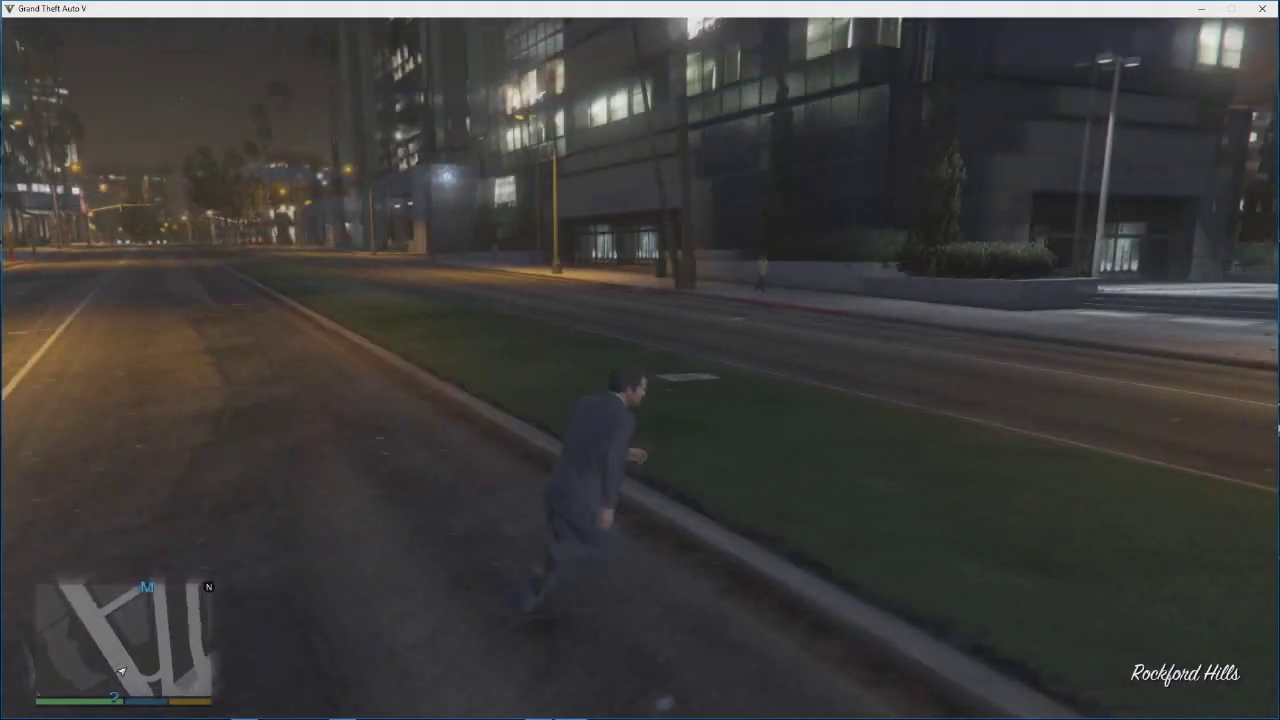
{"action": "key", "text": "w"}
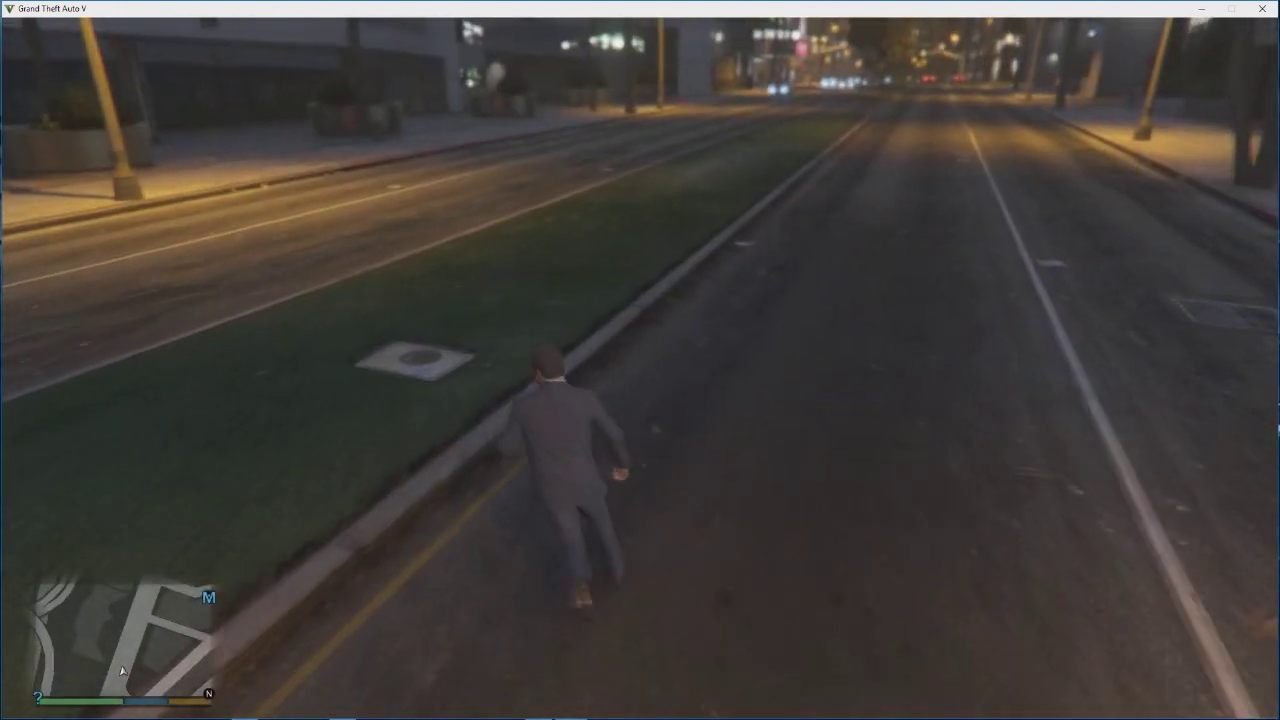